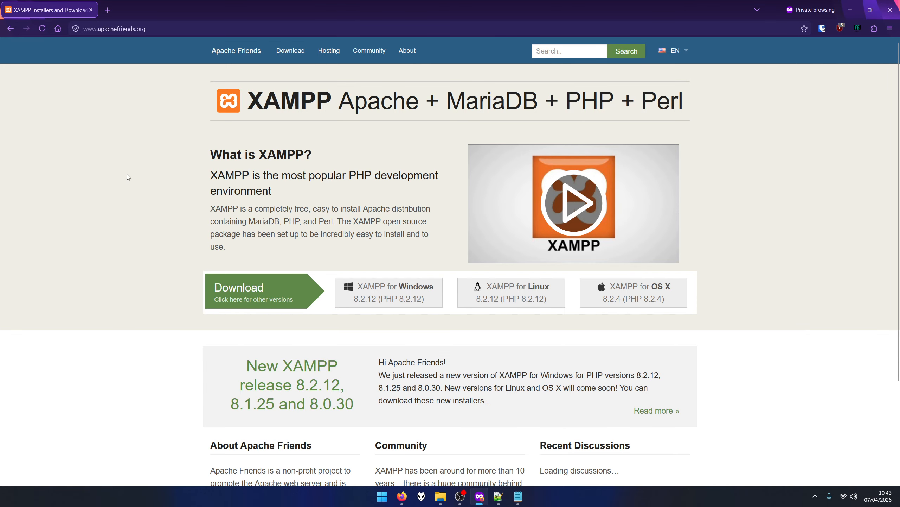
# Launch XAMPP Control Panel as administrator from the Start search.
pyautogui.press('super')
pyautogui.write('xam')
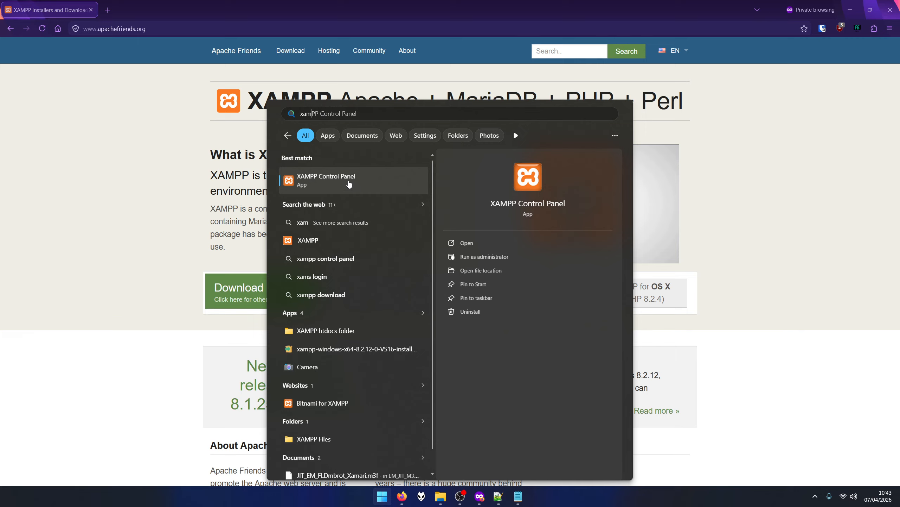
pyautogui.click(479, 258)
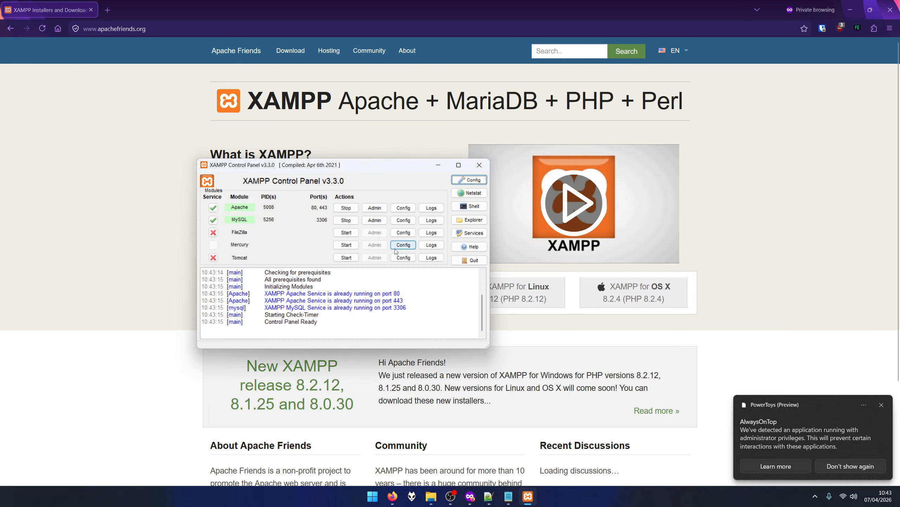
pyautogui.moveTo(362, 170); pyautogui.dragTo(385, 142)
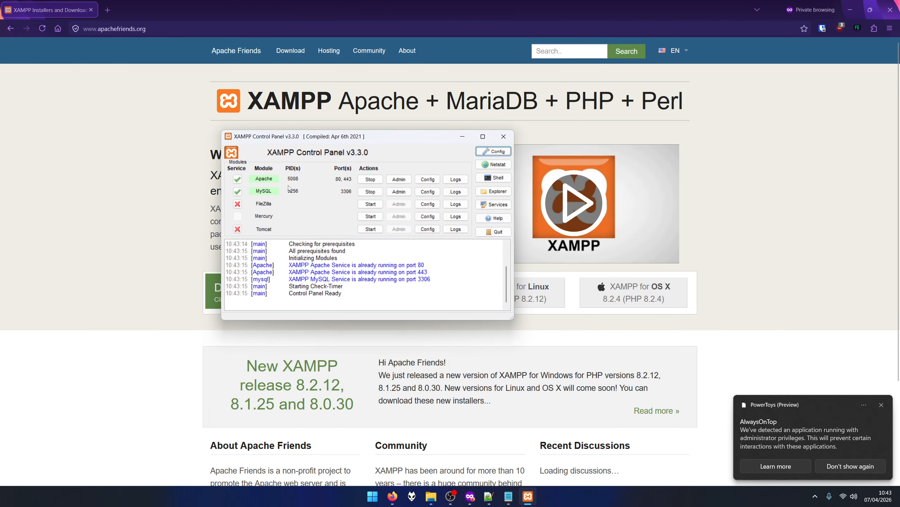
pyautogui.click(882, 406)
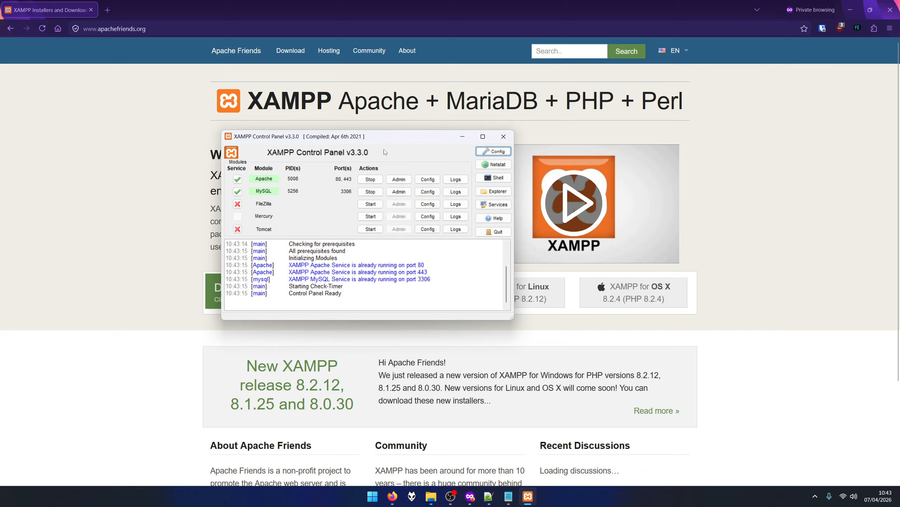
# Stop the Apache and MySQL services, then start Apache again.
pyautogui.click(370, 179)
pyautogui.click(370, 192)
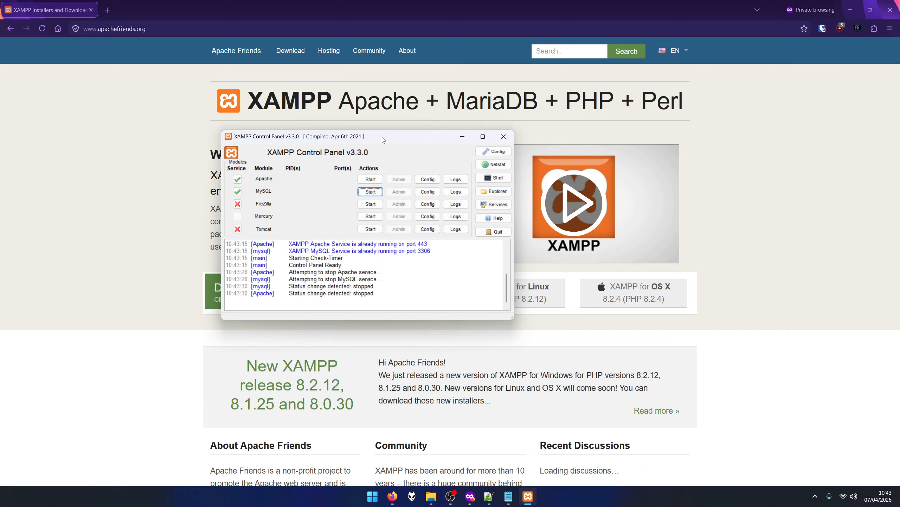
pyautogui.moveTo(383, 140); pyautogui.dragTo(391, 146)
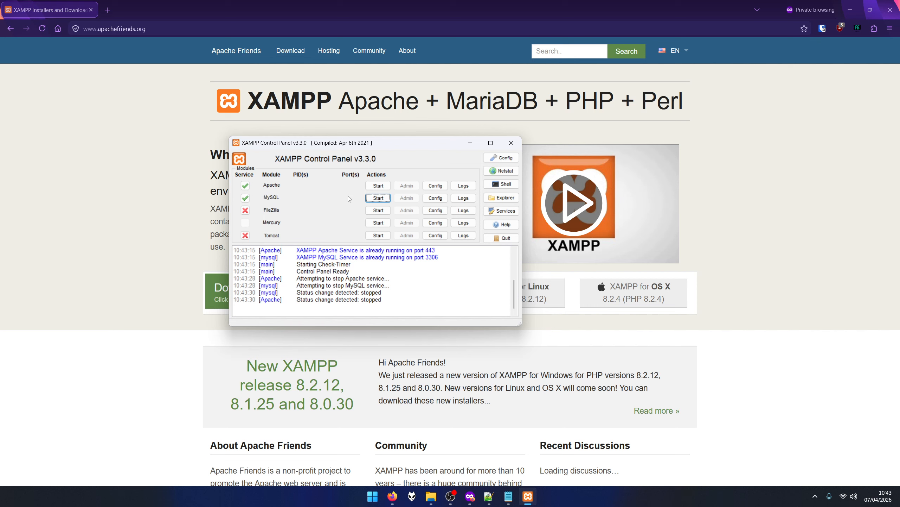
pyautogui.click(378, 185)
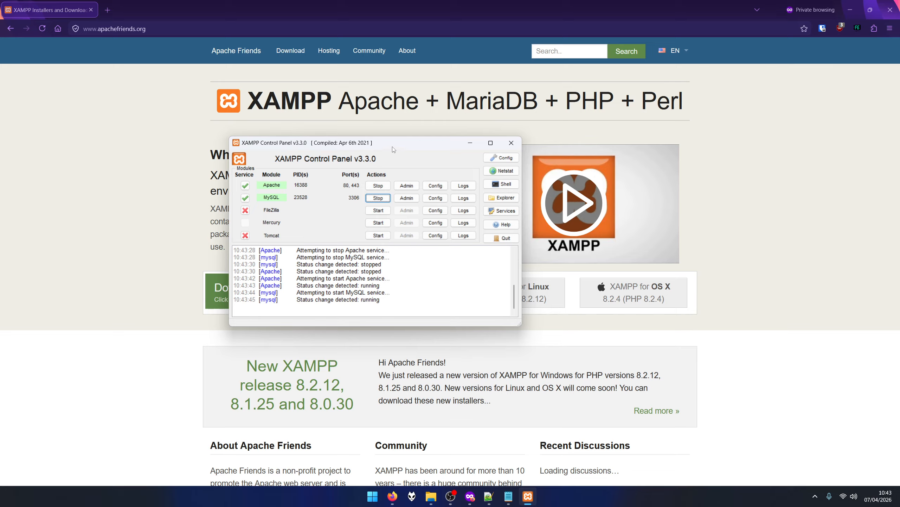
pyautogui.moveTo(394, 149); pyautogui.dragTo(404, 154)
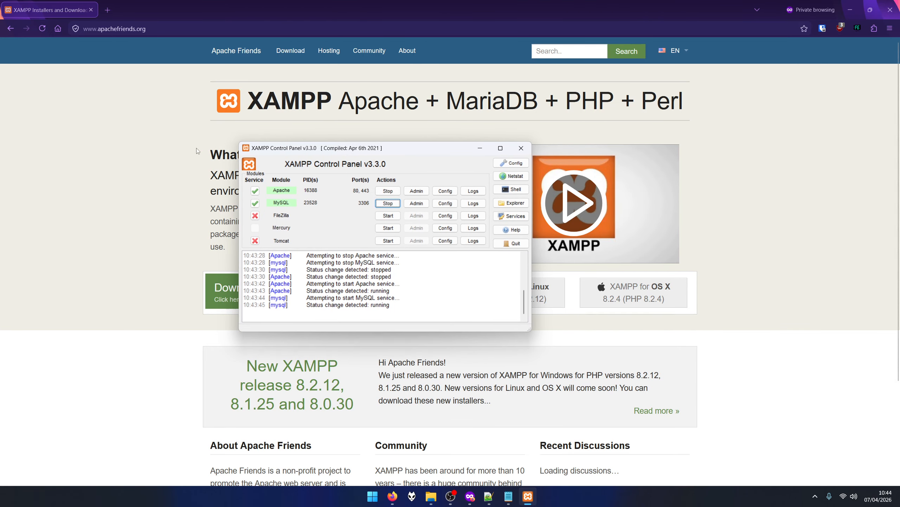
# Load localhost in a new private Firefox tab.
pyautogui.click(113, 16)
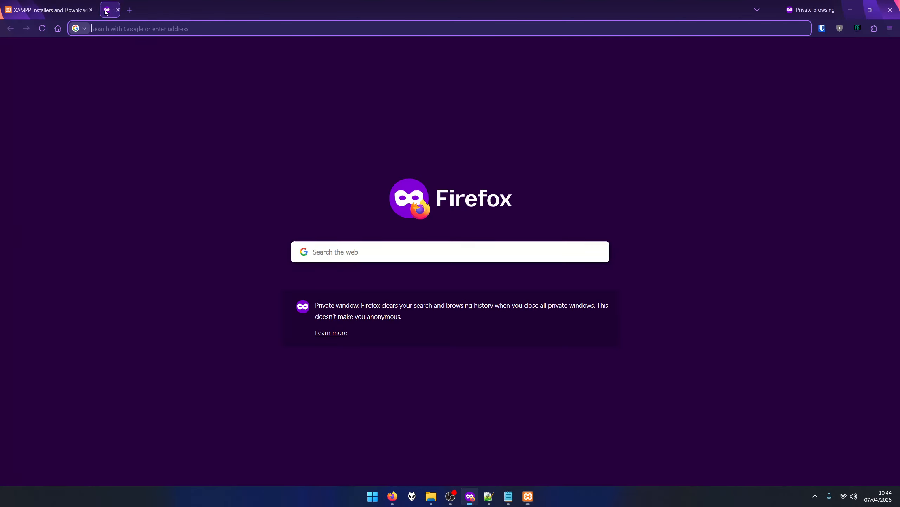
pyautogui.write('localhost/')
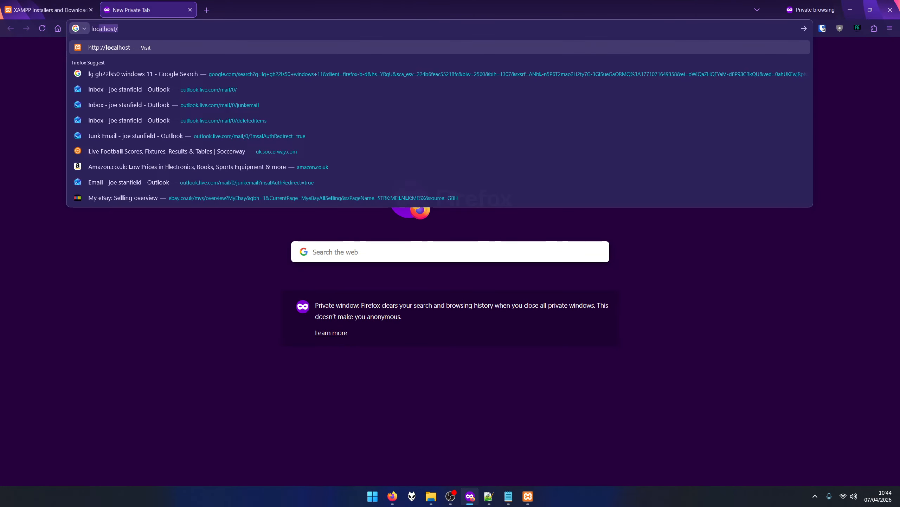
pyautogui.press('Return')
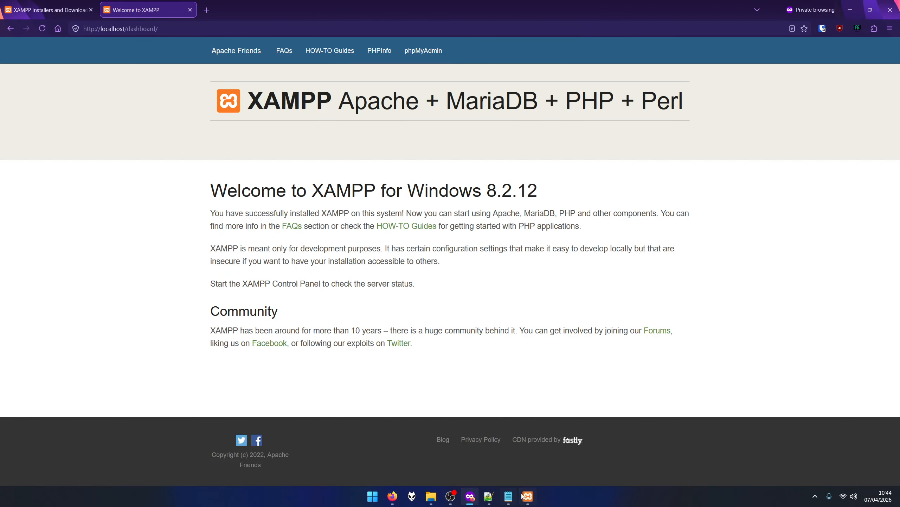
# Open phpMyAdmin using the MySQL Admin button in XAMPP Control Panel.
pyautogui.click(528, 496)
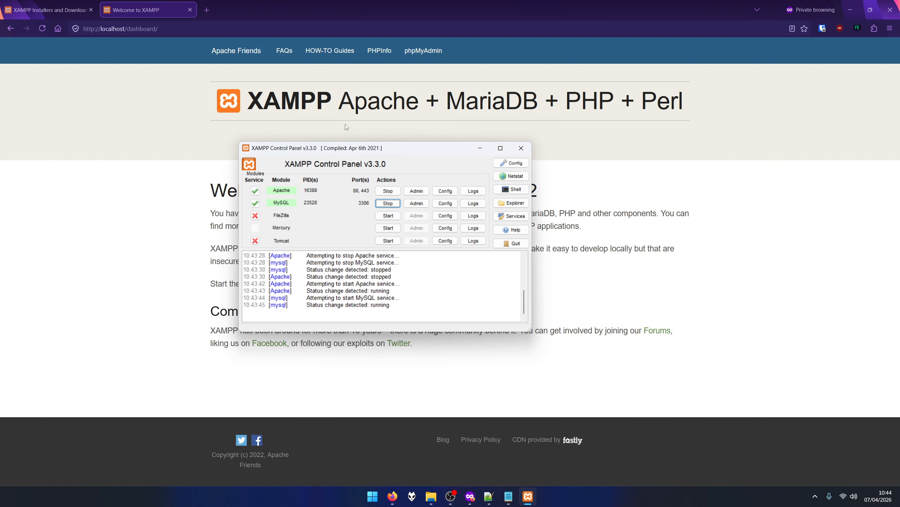
pyautogui.moveTo(405, 142); pyautogui.dragTo(405, 178)
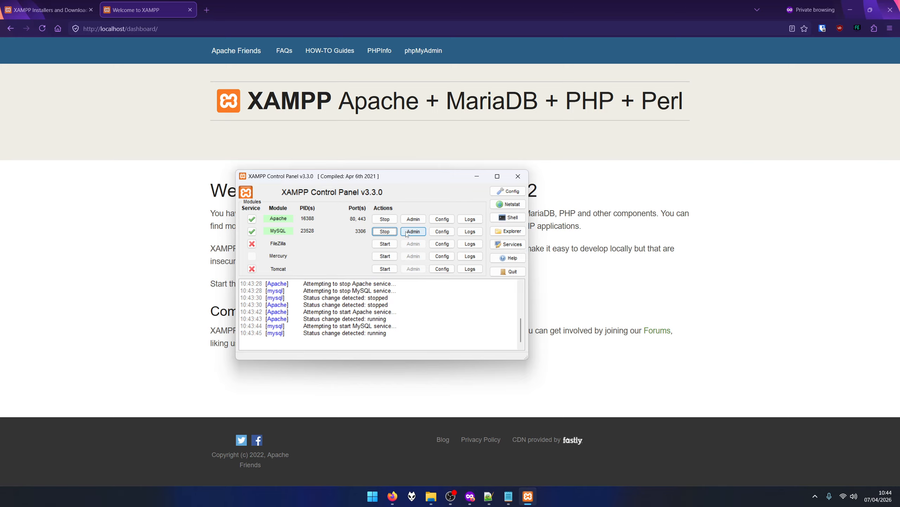
pyautogui.click(424, 52)
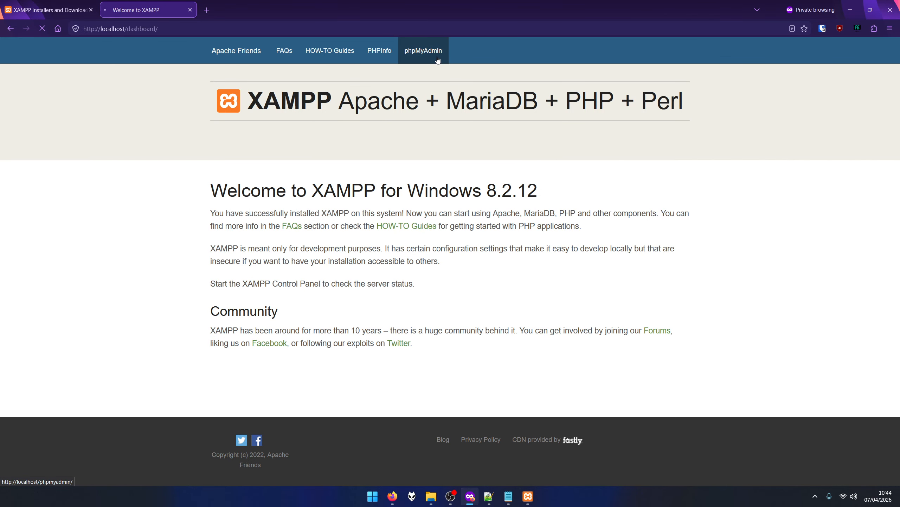
pyautogui.click(438, 60)
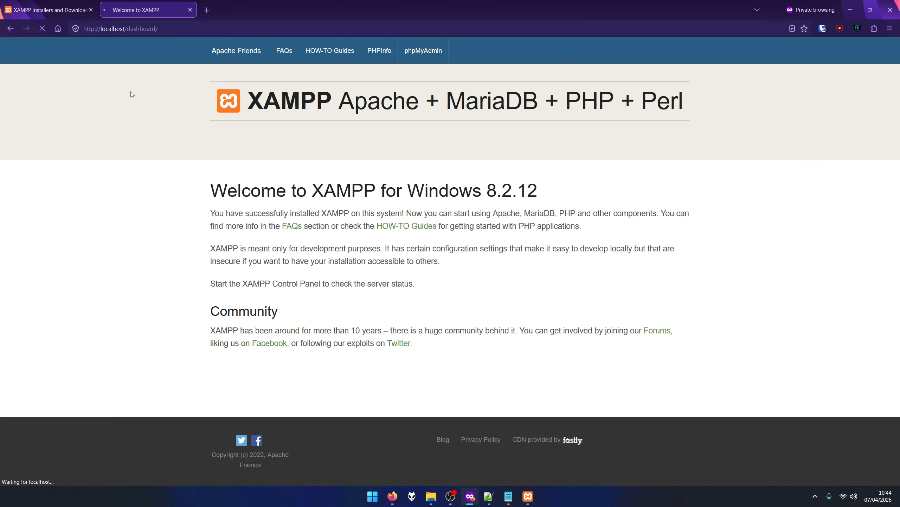
pyautogui.click(528, 495)
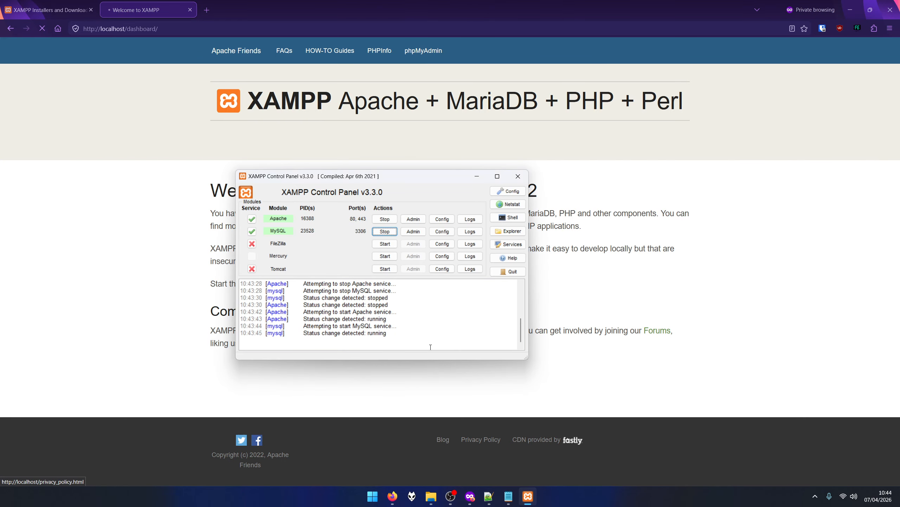
pyautogui.click(414, 234)
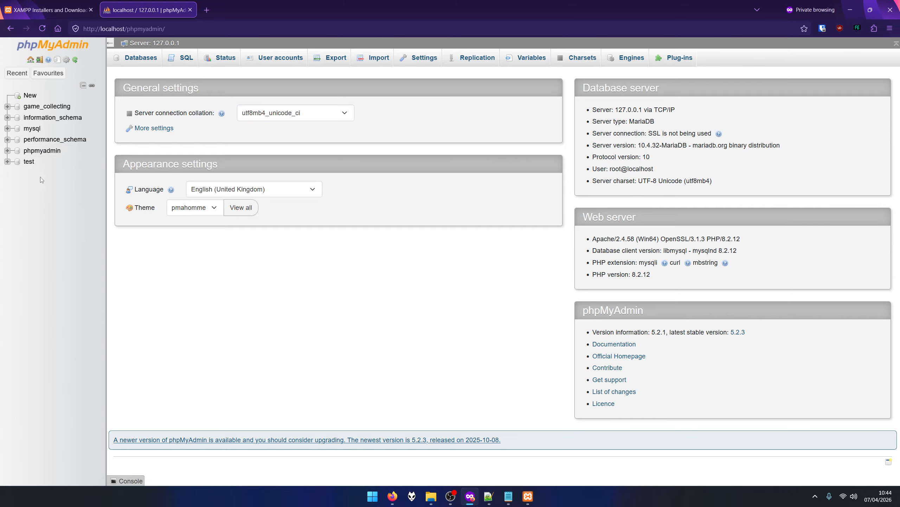
# Check the test database, return home, then open game_collecting from the navigation tree.
pyautogui.click(7, 162)
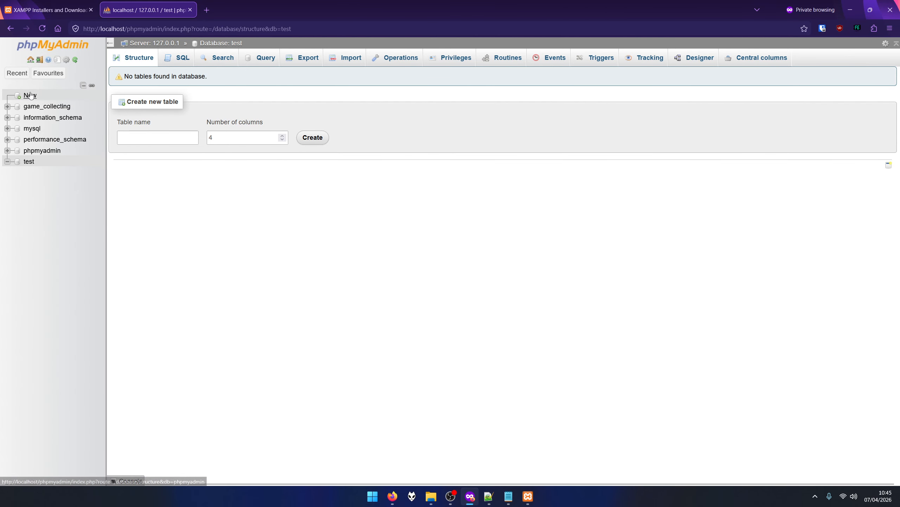
pyautogui.click(30, 60)
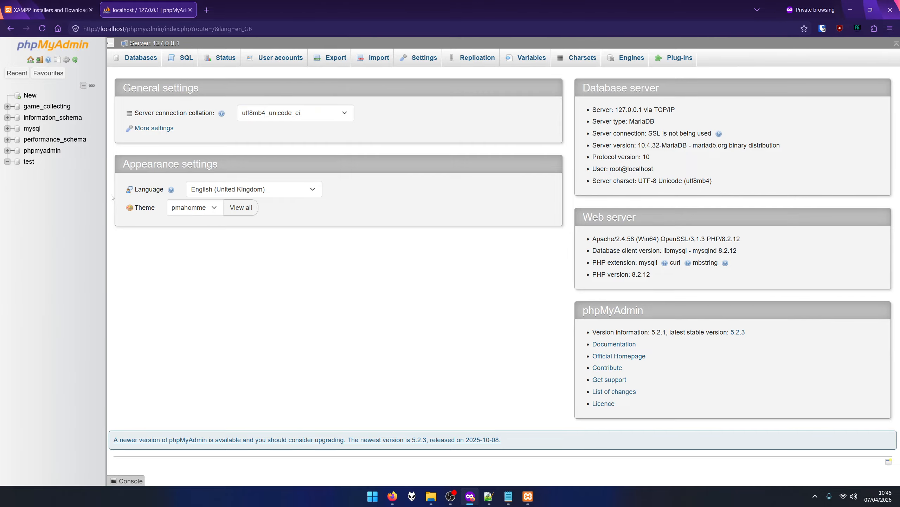
pyautogui.moveTo(107, 197); pyautogui.dragTo(105, 197)
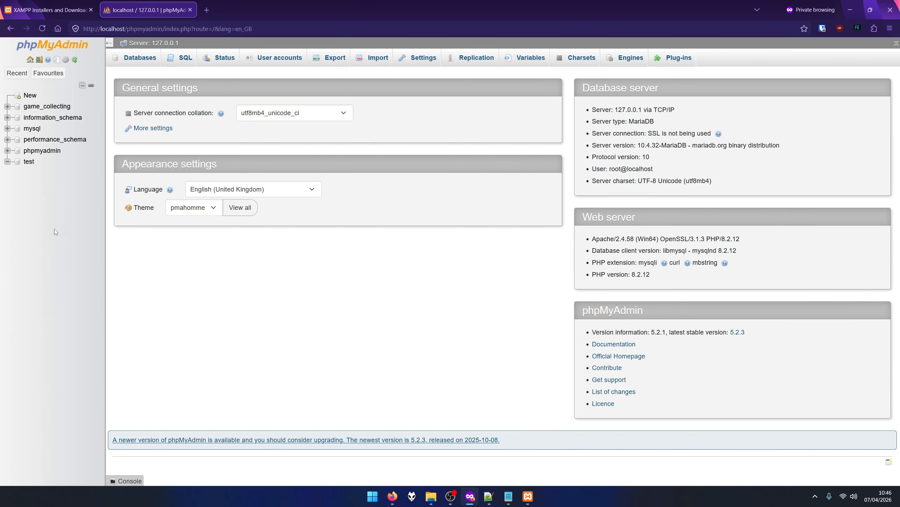
pyautogui.click(53, 107)
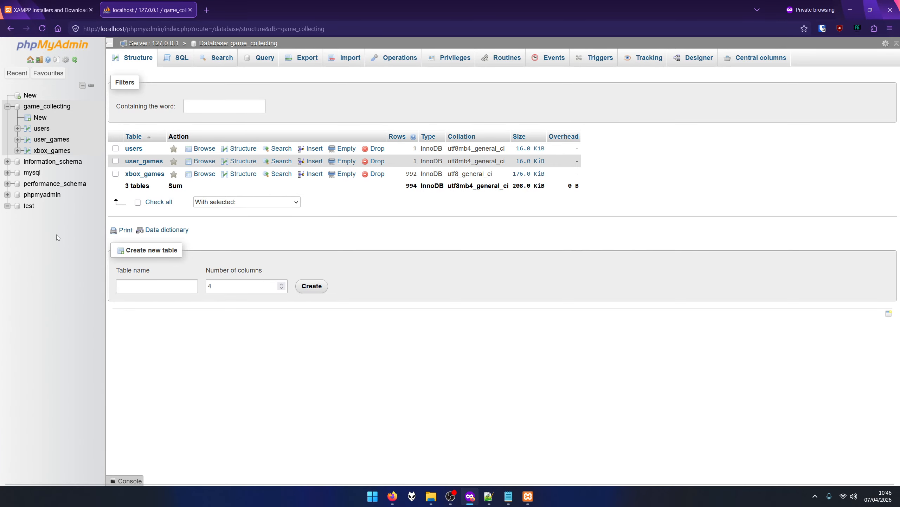
# Browse the users, user_games and xbox_games tables in turn.
pyautogui.click(42, 128)
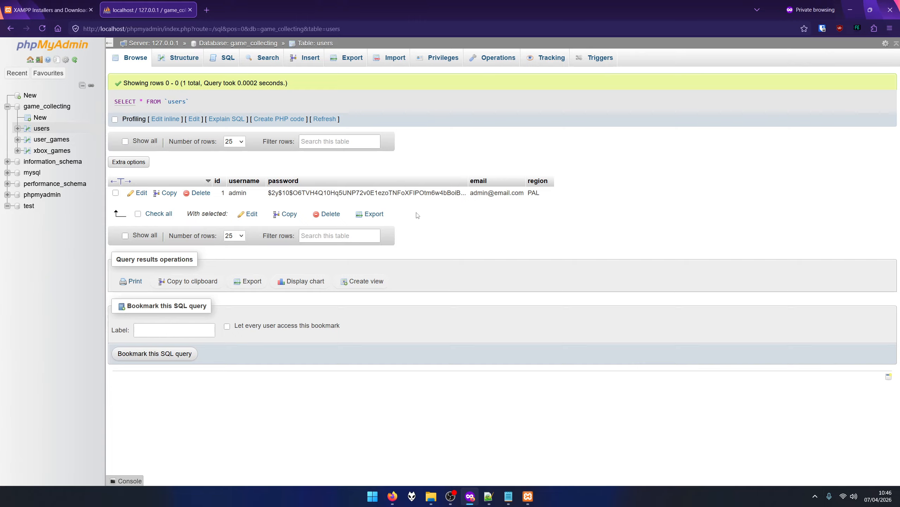
pyautogui.click(48, 140)
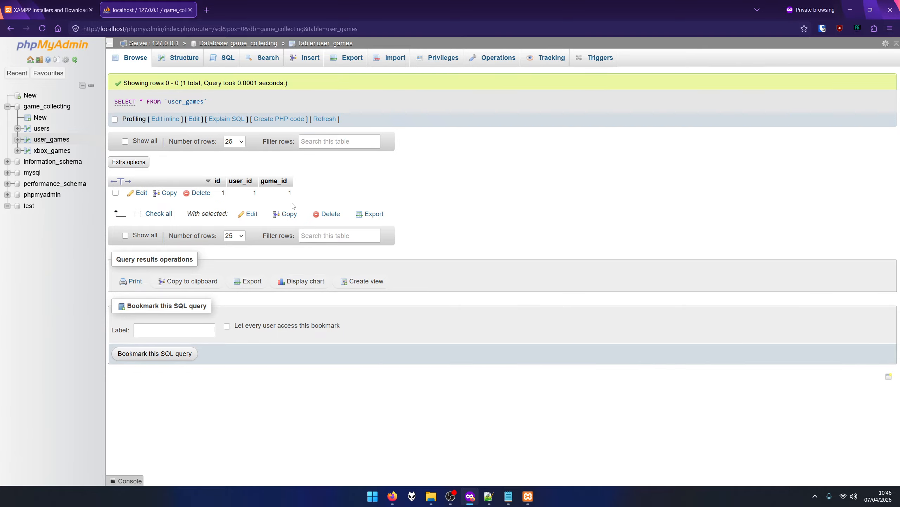
pyautogui.click(52, 150)
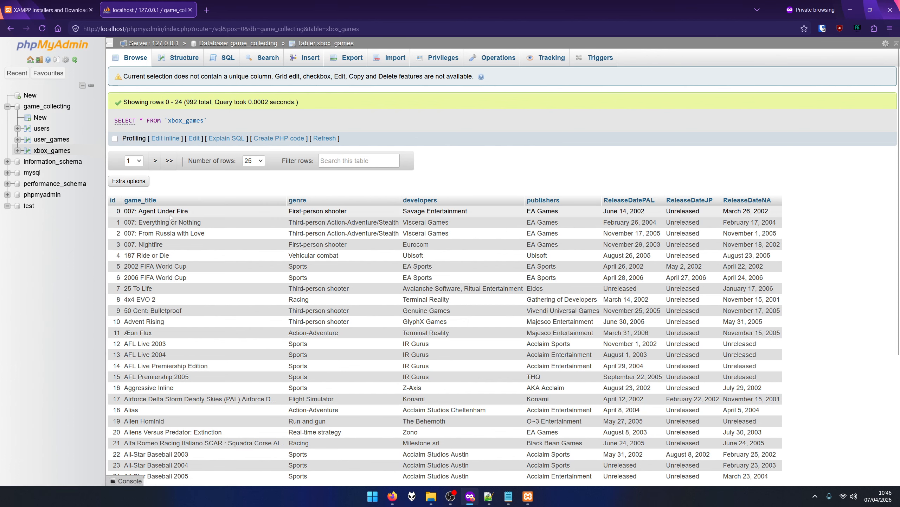
# Scroll through the user_games and xbox_games rows, highlighting the 2006 FIFA World Cup title.
pyautogui.doubleClick(119, 221)
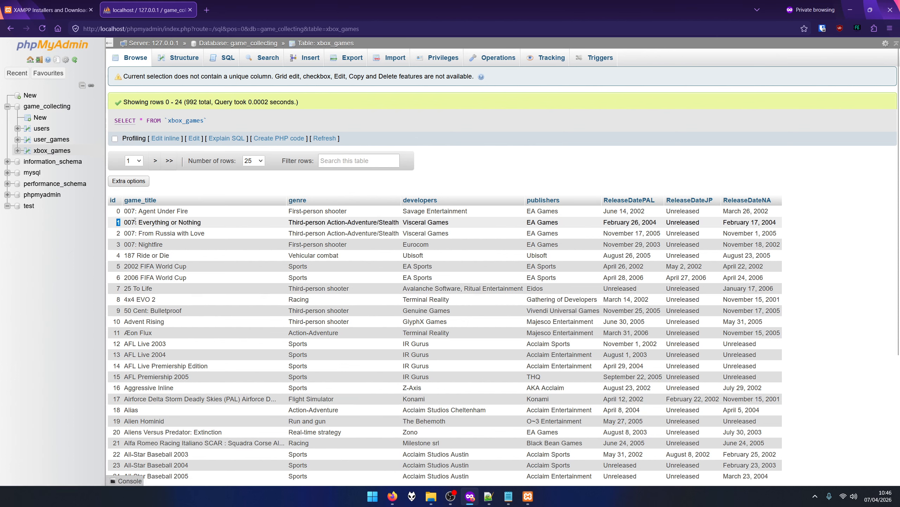
pyautogui.click(266, 229)
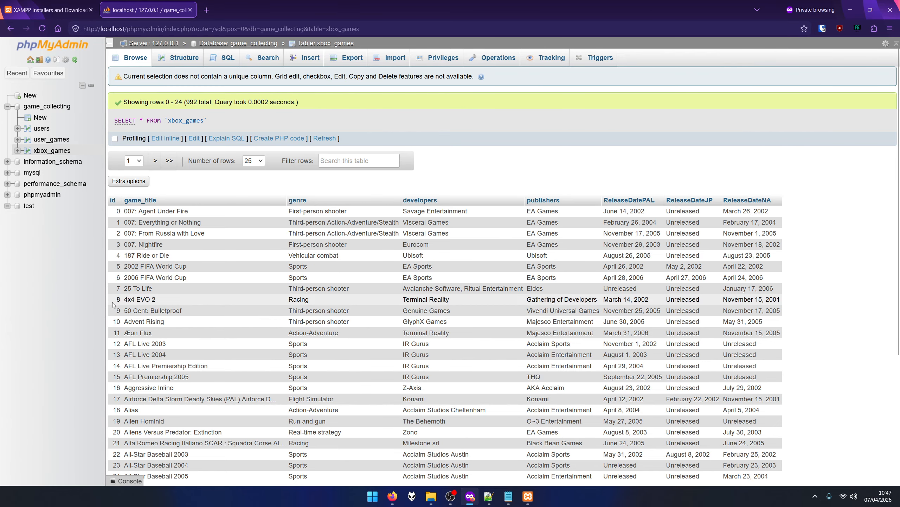
pyautogui.scroll(-3, 115, 310)
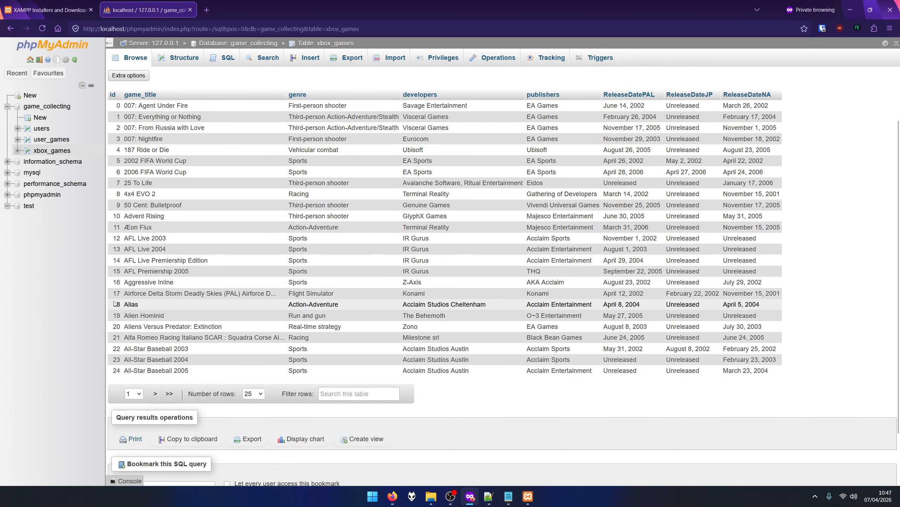
pyautogui.click(51, 138)
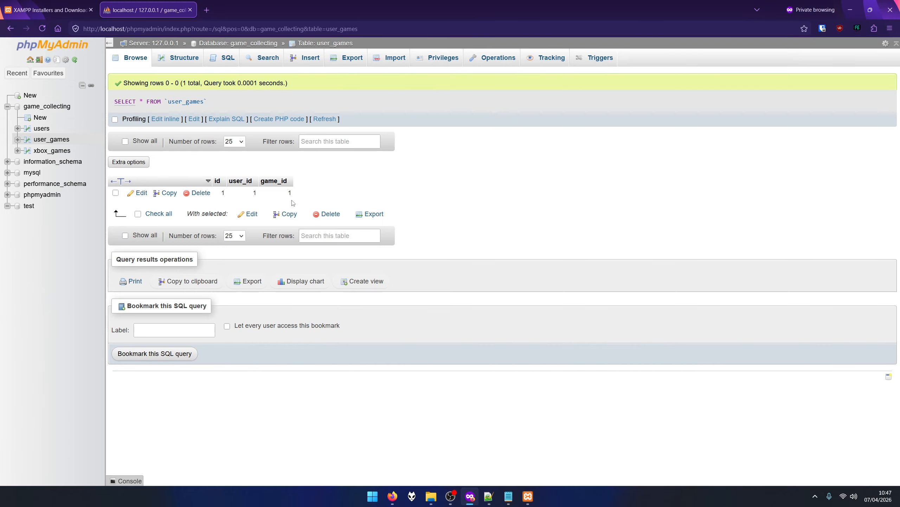
pyautogui.click(54, 152)
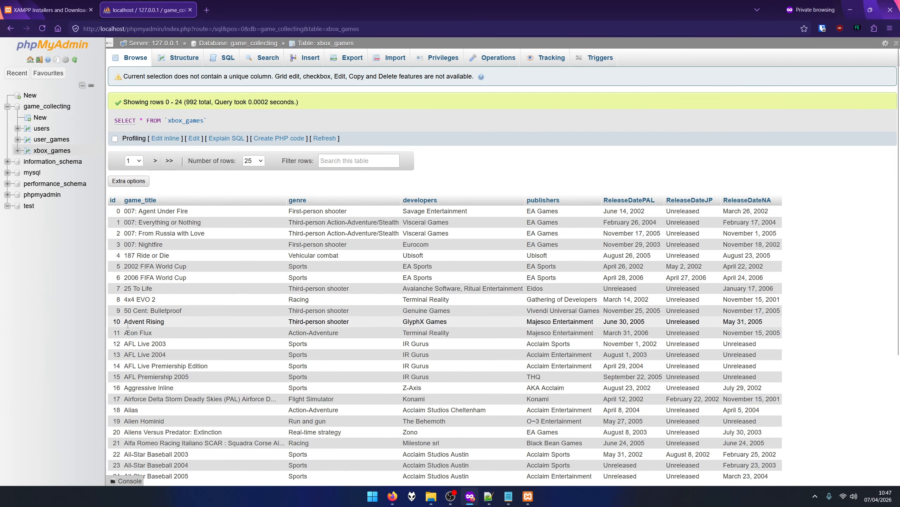
pyautogui.scroll(-3, 125, 220)
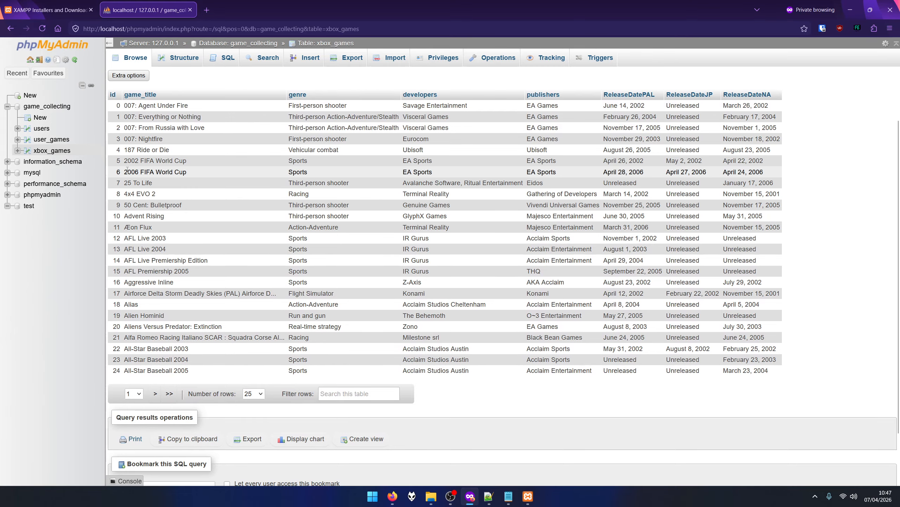
pyautogui.moveTo(125, 173); pyautogui.dragTo(181, 173)
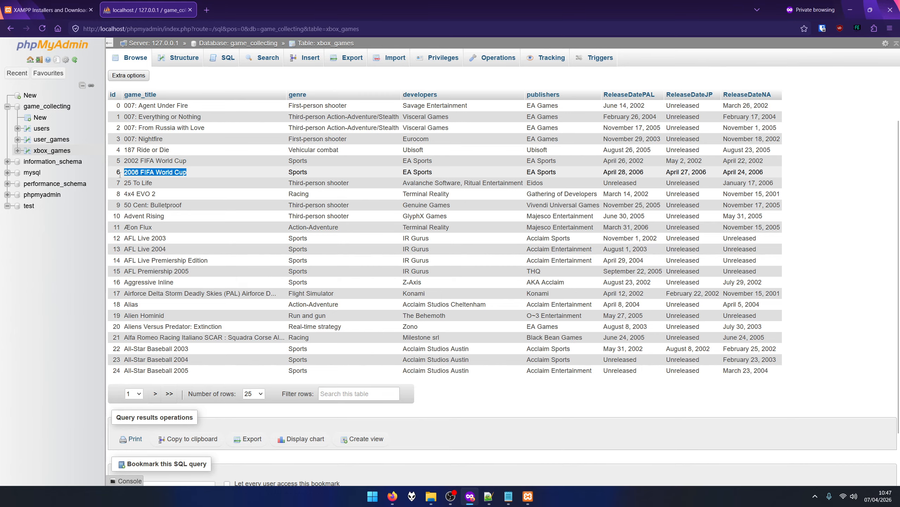
# Return to the users table, collapse the game_collecting tree, and close the XAMPP downloads tab.
pyautogui.click(51, 139)
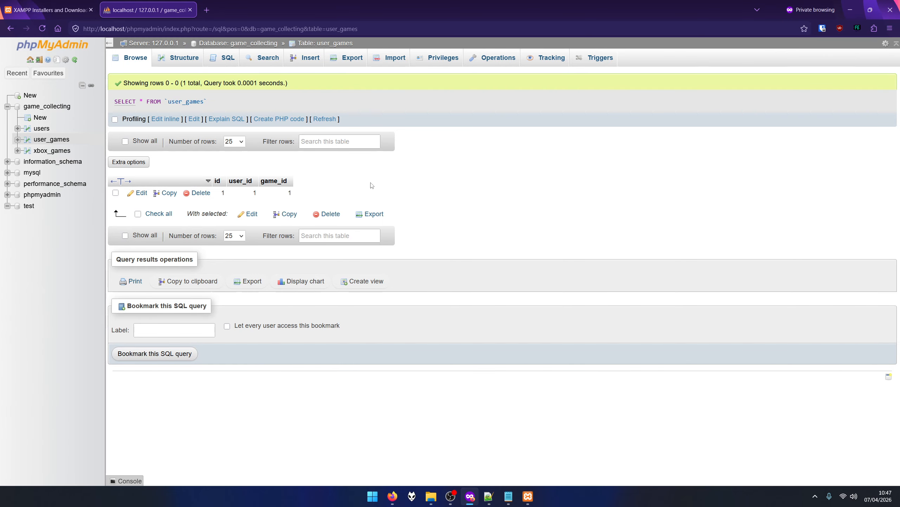
pyautogui.click(42, 128)
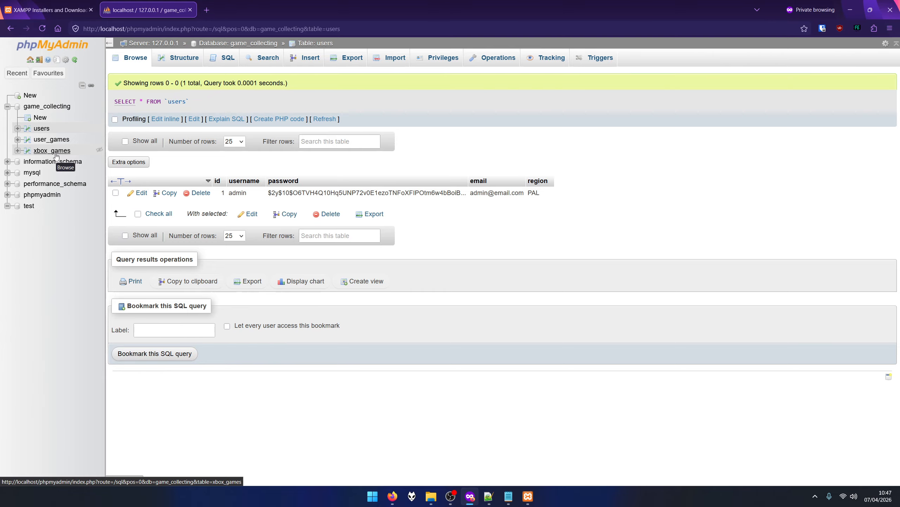
pyautogui.click(7, 107)
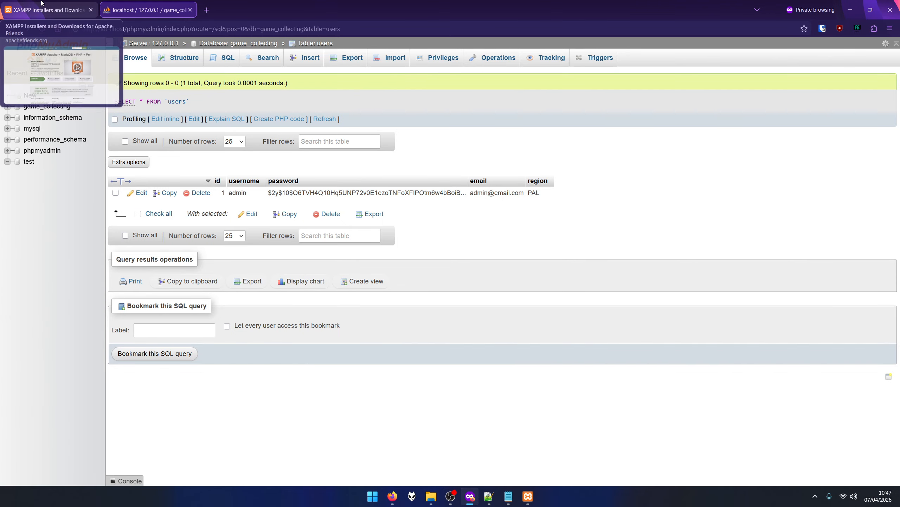
pyautogui.click(91, 10)
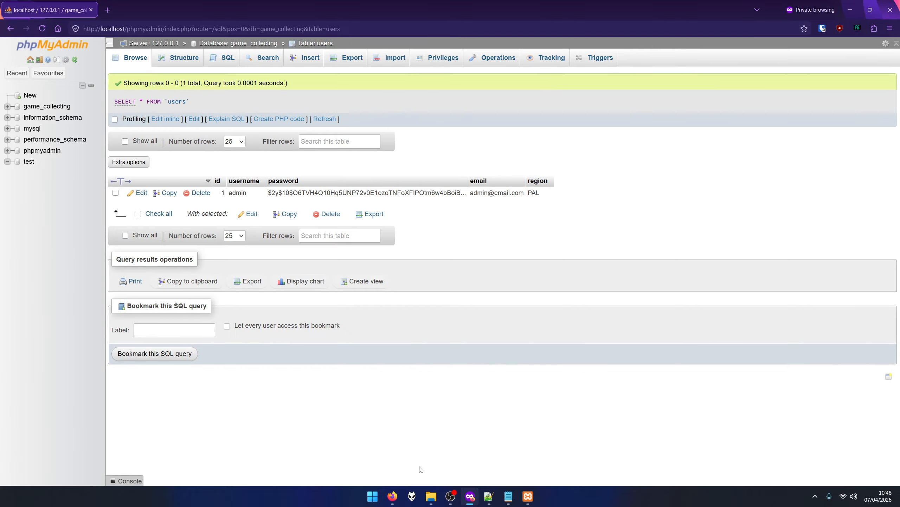
# Open File Explorer on htdocs and go up to C:\xampp.
pyautogui.click(432, 496)
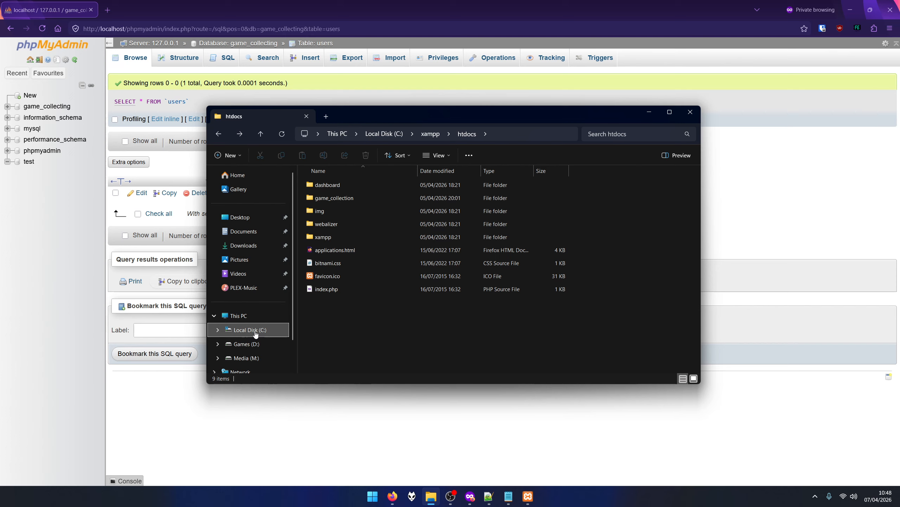
pyautogui.click(429, 135)
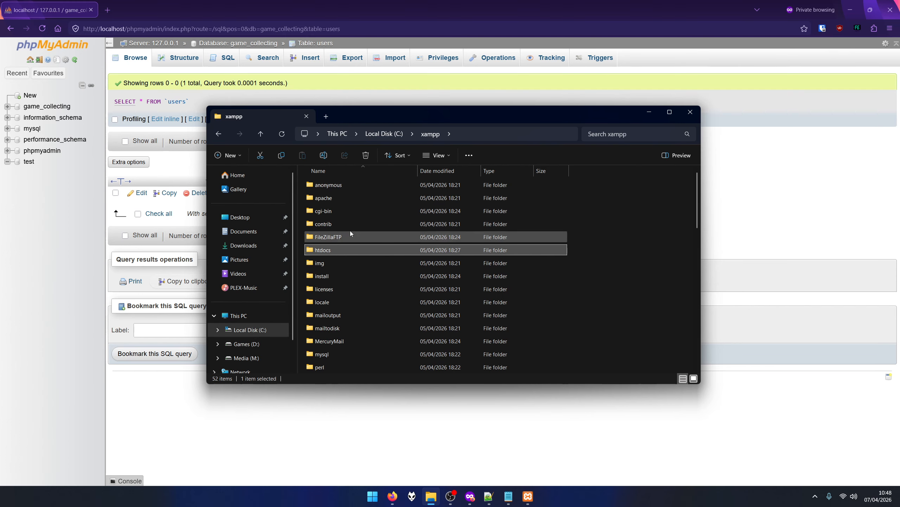
pyautogui.scroll(-12, 351, 231)
pyautogui.click(371, 369)
pyautogui.scroll(12, 362, 307)
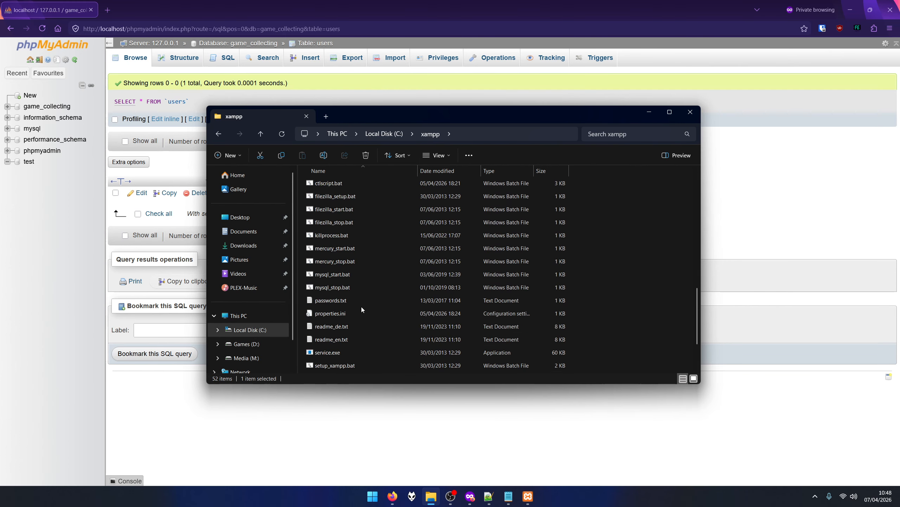
# Make a folder named 'project' inside C:\xampp\htdocs and open it.
pyautogui.click(604, 253)
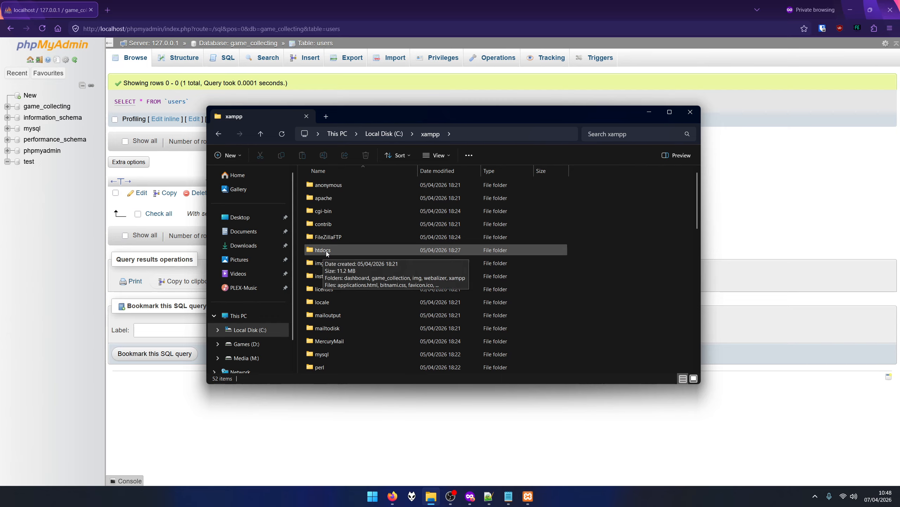
pyautogui.doubleClick(327, 250)
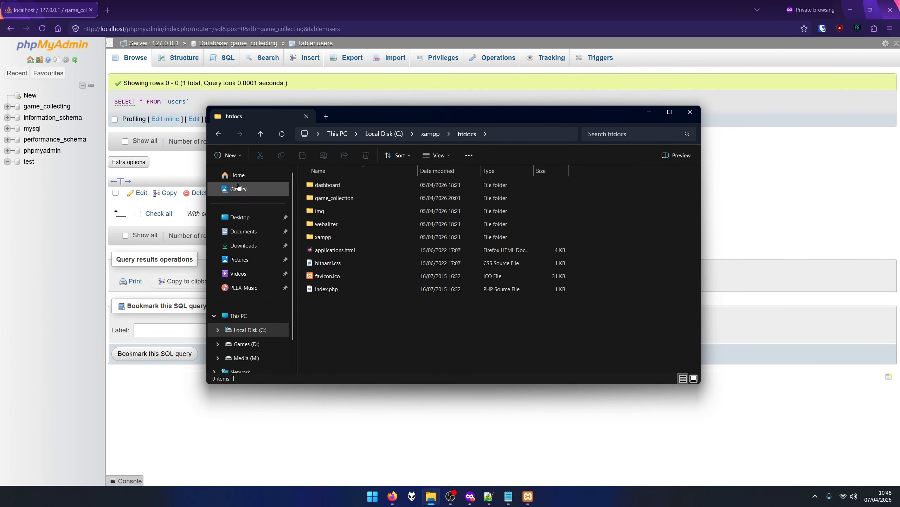
pyautogui.click(228, 155)
pyautogui.click(235, 177)
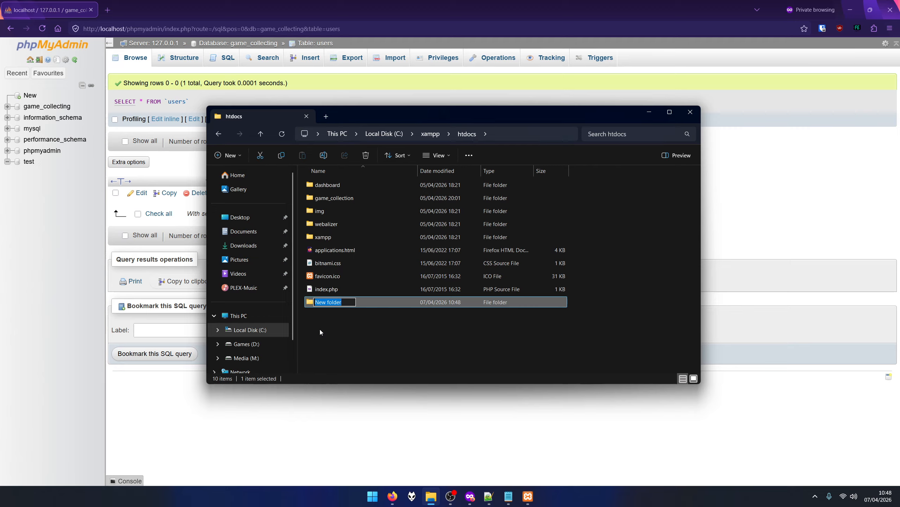
pyautogui.write('project')
pyautogui.press('Return')
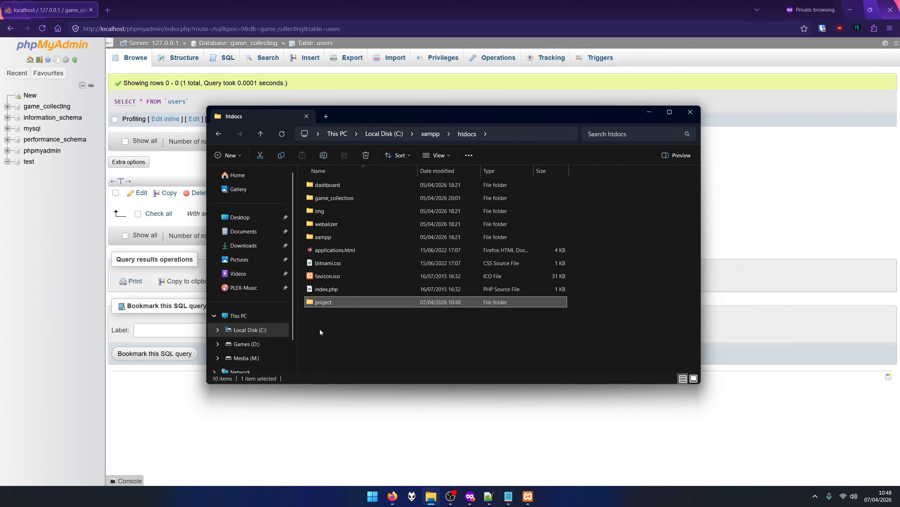
pyautogui.press('F5')
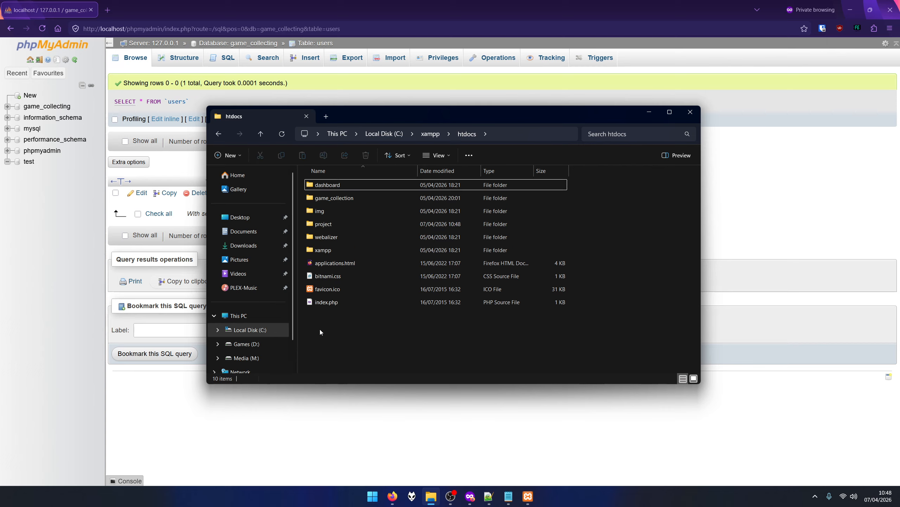
pyautogui.doubleClick(329, 225)
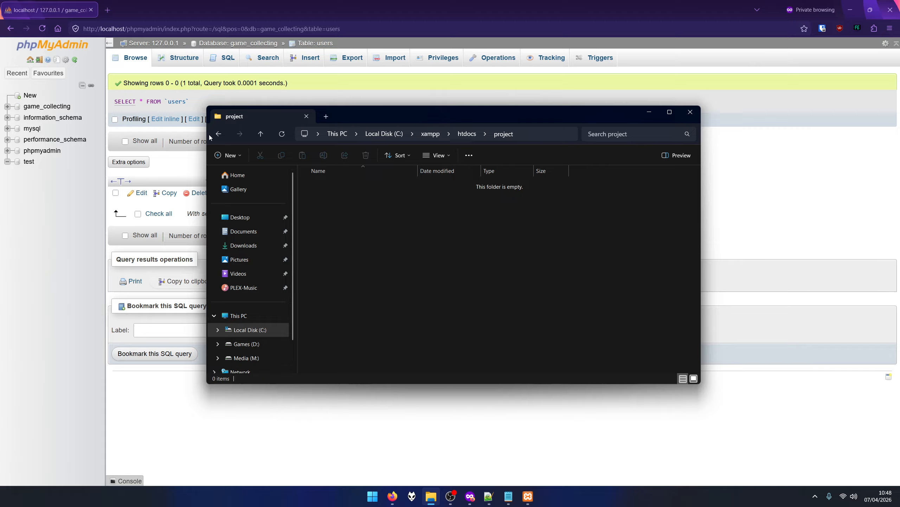
# Look over game_collection's files: index.php, logout.php, search.php, user_check.php and styles.css.
pyautogui.hotkey('alt', 'Left')
pyautogui.doubleClick(339, 199)
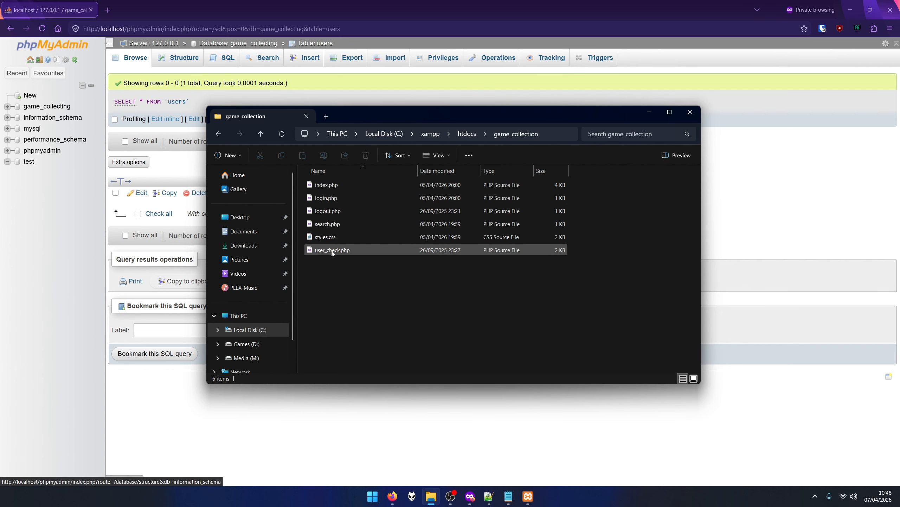
pyautogui.click(329, 185)
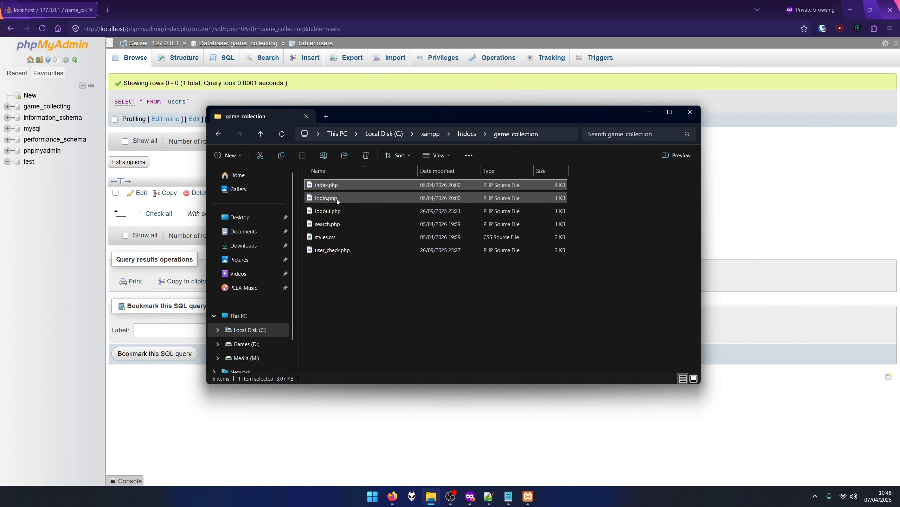
pyautogui.click(344, 210)
pyautogui.click(335, 224)
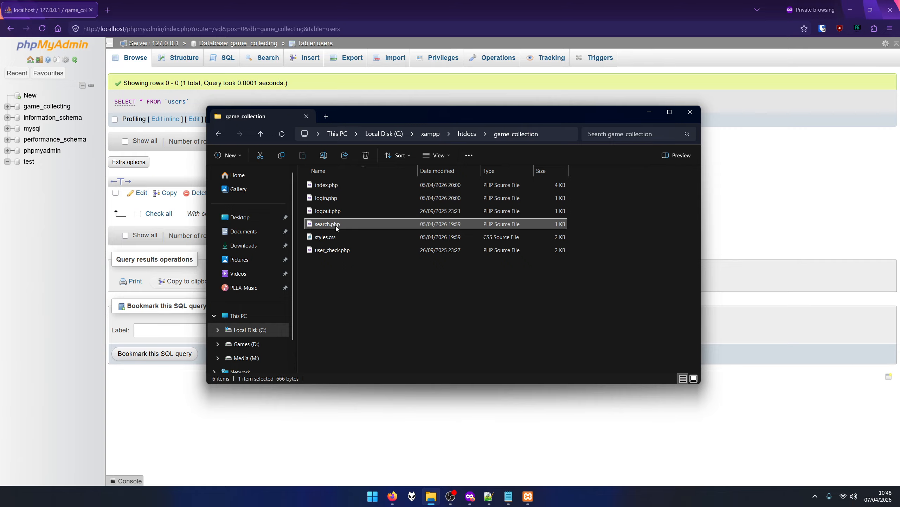
pyautogui.click(335, 250)
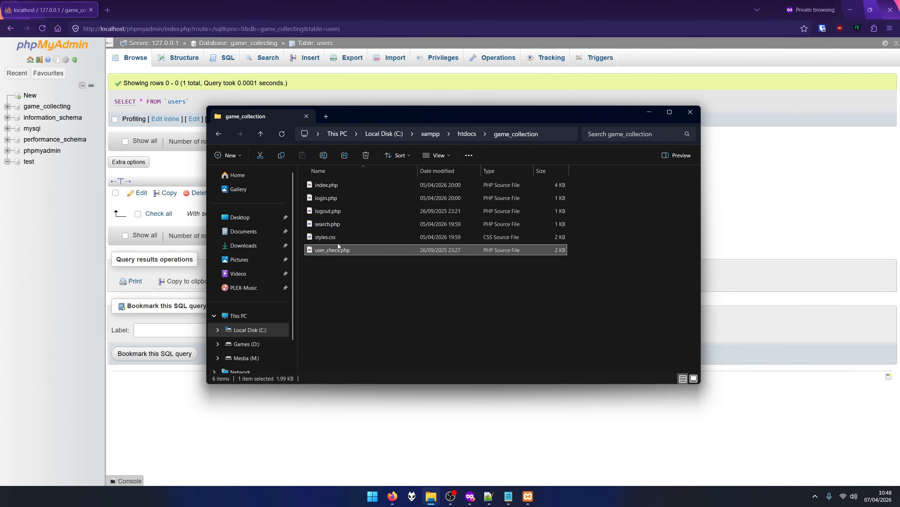
pyautogui.click(326, 237)
pyautogui.click(337, 269)
pyautogui.hotkey('alt', 'Left')
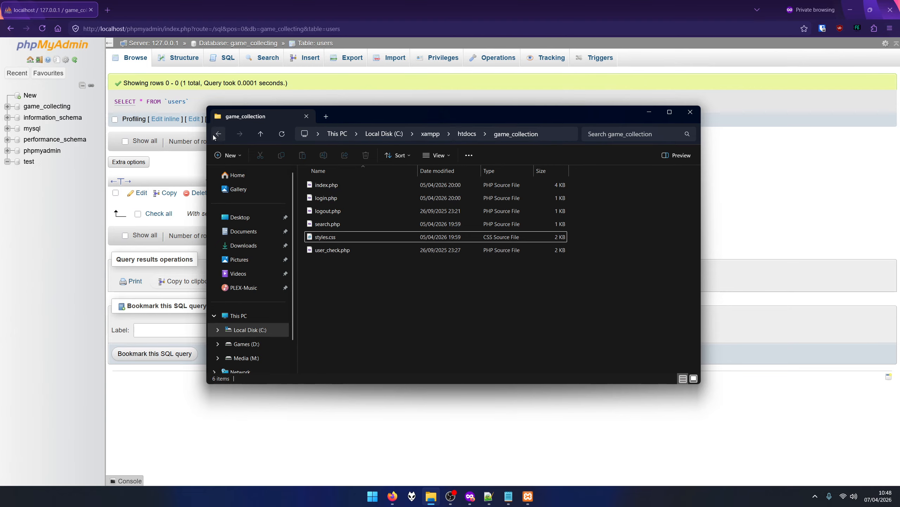
# Create an empty index.php in the project folder, accepting the extension change, and switch to Notepad++.
pyautogui.doubleClick(331, 227)
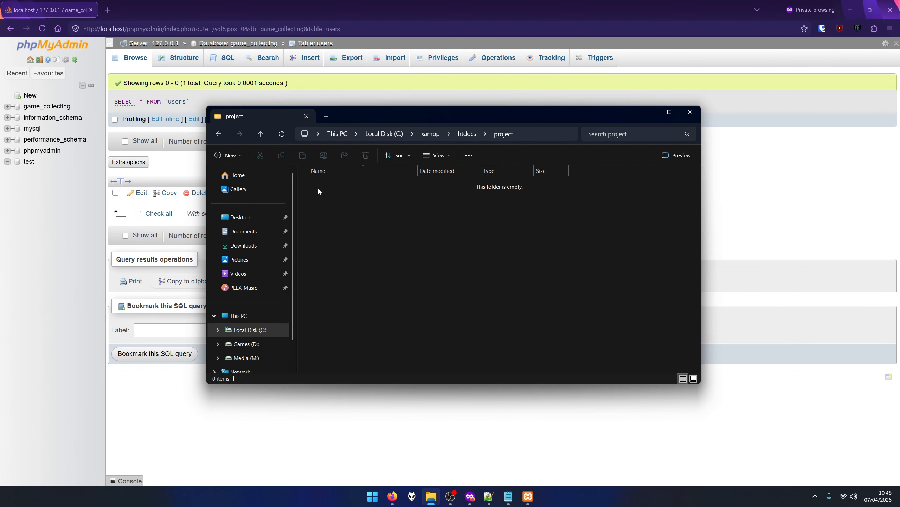
pyautogui.moveTo(307, 183); pyautogui.dragTo(477, 302)
pyautogui.rightClick(313, 200)
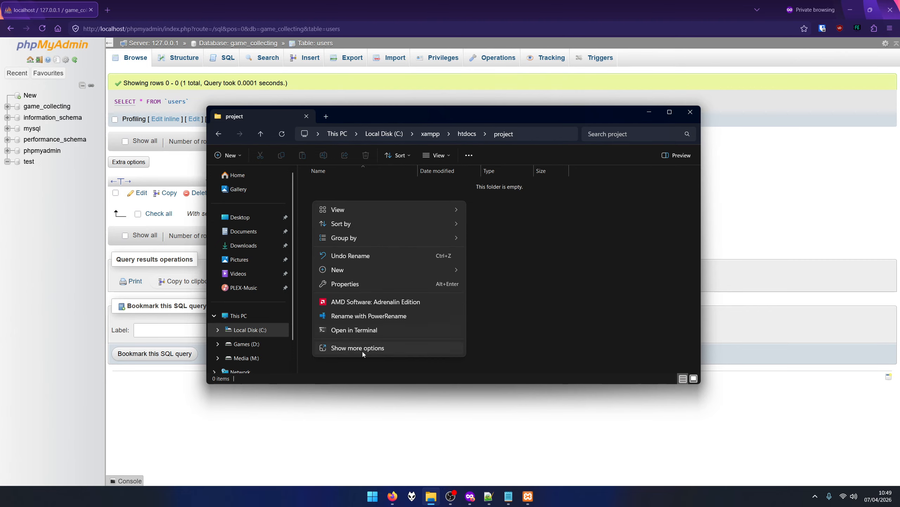
pyautogui.moveTo(370, 274)
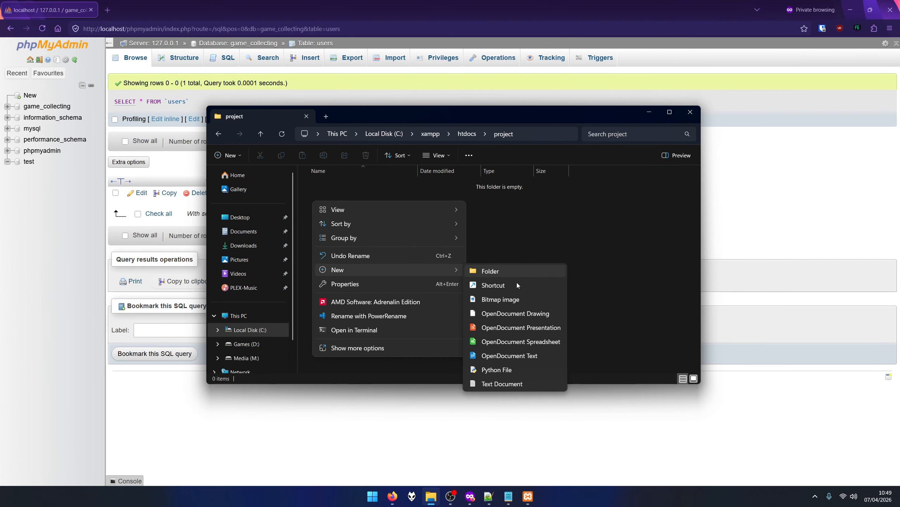
pyautogui.click(494, 383)
pyautogui.write('index.')
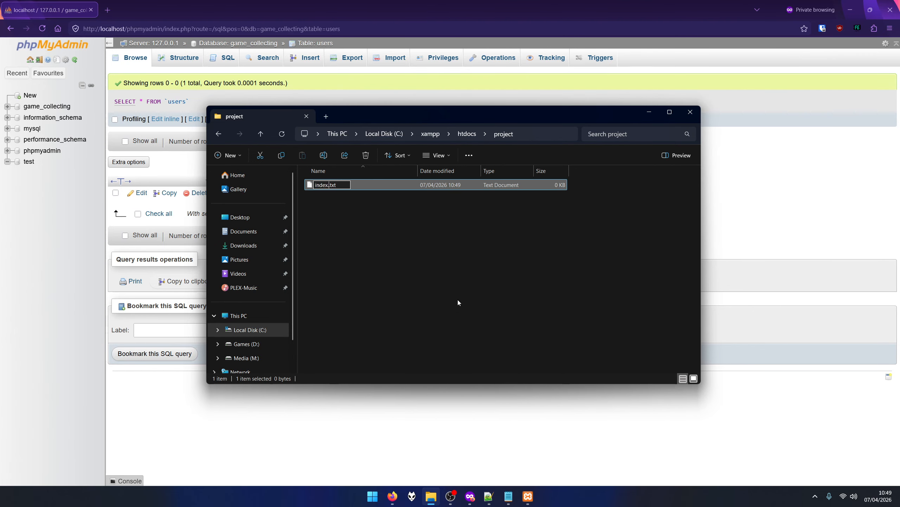
pyautogui.write('php')
pyautogui.press('Return')
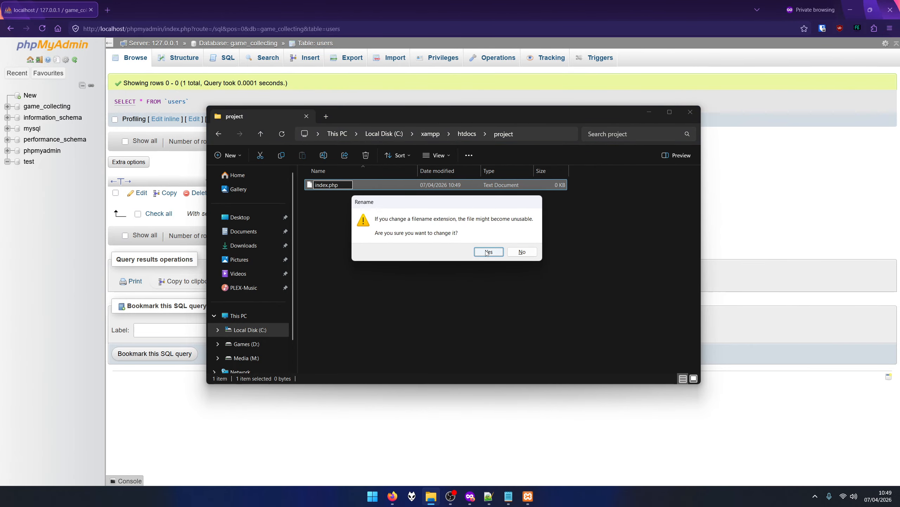
pyautogui.click(488, 252)
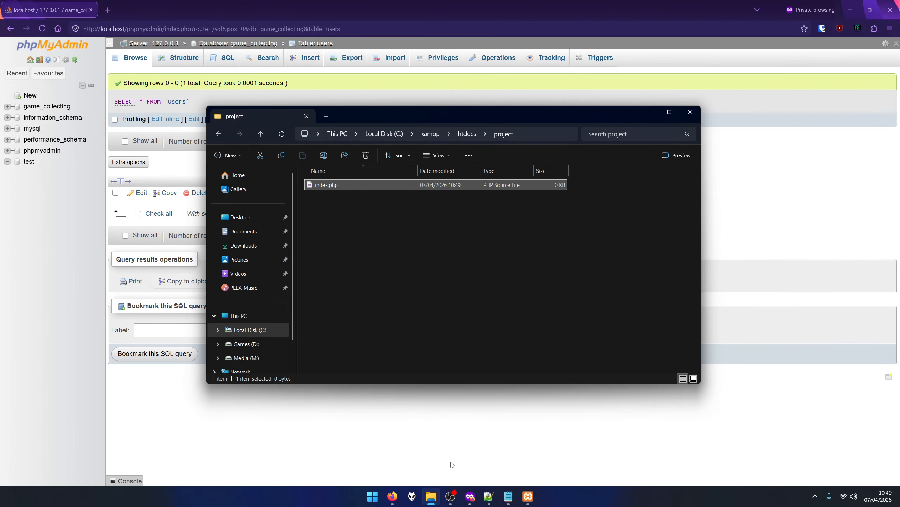
pyautogui.click(489, 496)
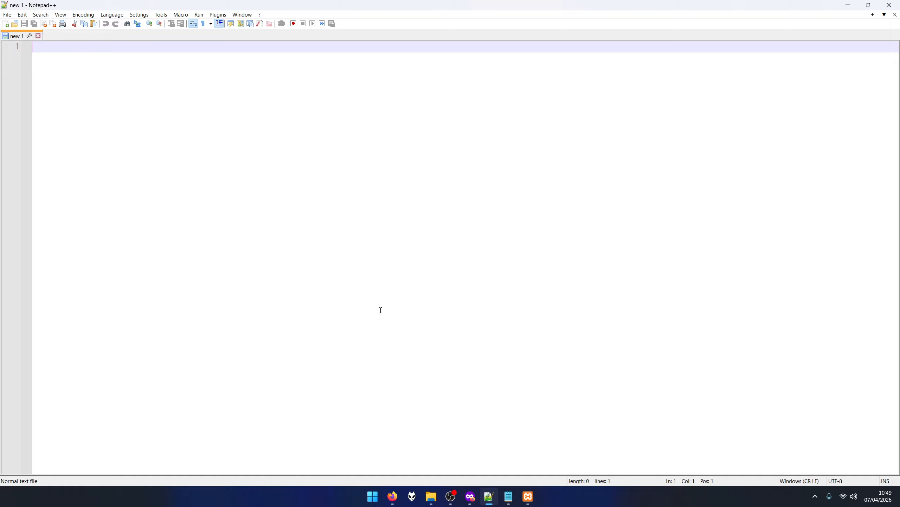
# Drag index.php from Explorer into Notepad++, then return to Firefox.
pyautogui.click(431, 496)
pyautogui.moveTo(327, 185); pyautogui.dragTo(95, 75)
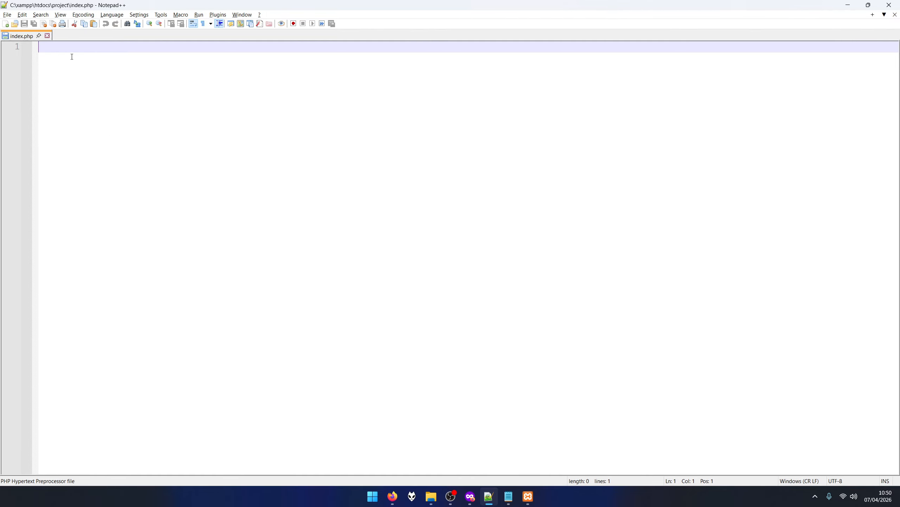
pyautogui.click(470, 496)
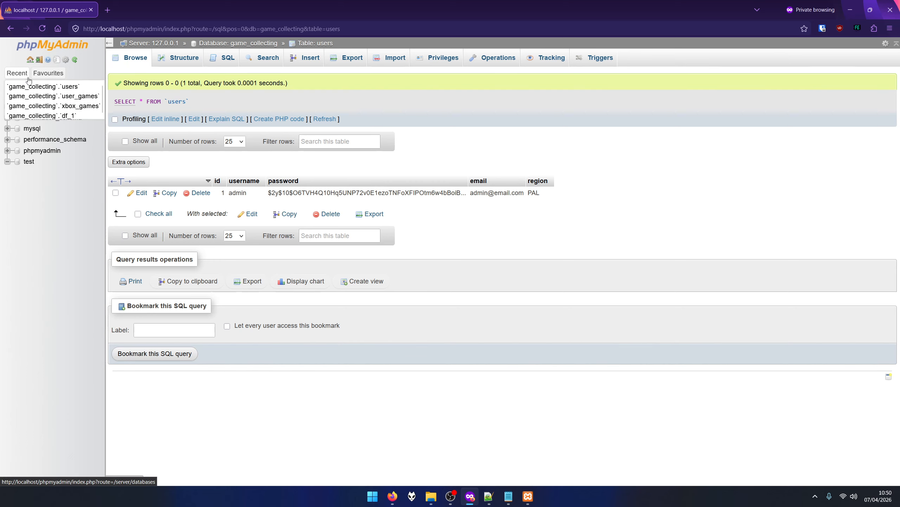
# Create a new database named 'note_site' from phpMyAdmin's Databases page.
pyautogui.click(30, 59)
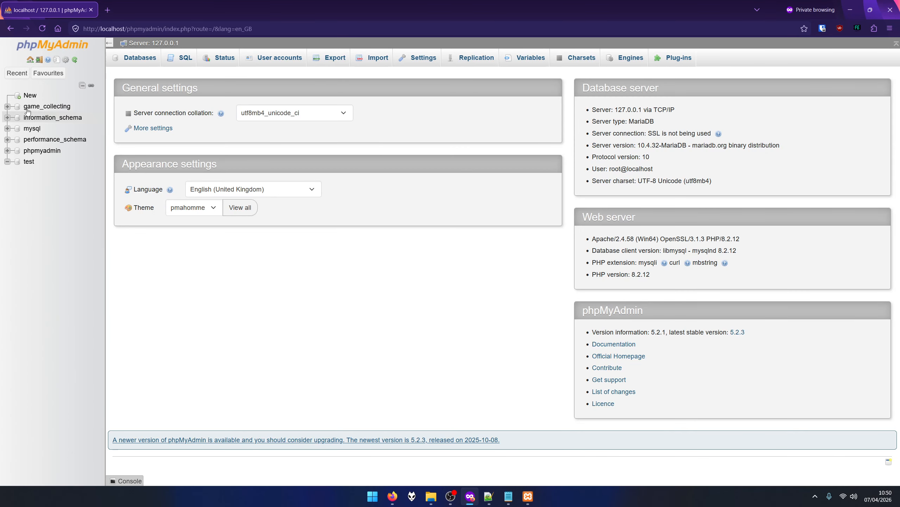
pyautogui.click(30, 95)
pyautogui.click(177, 142)
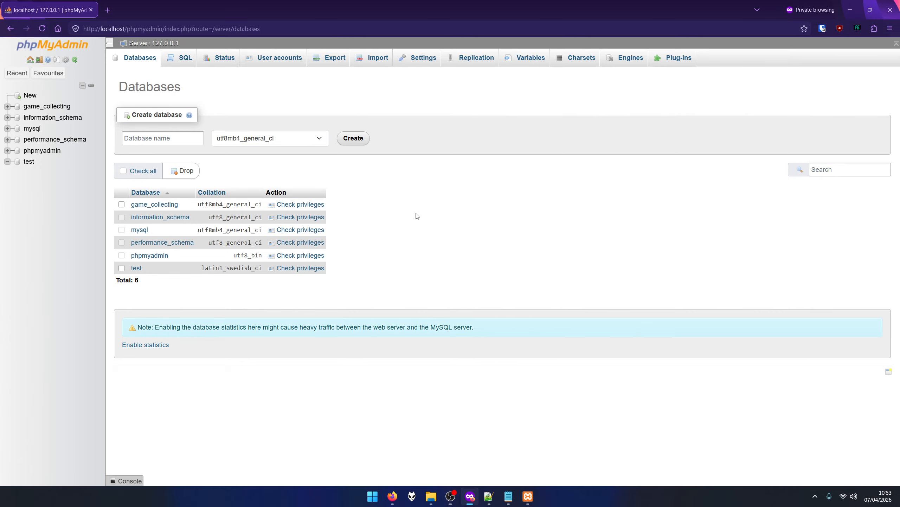
pyautogui.click(173, 140)
pyautogui.write('note')
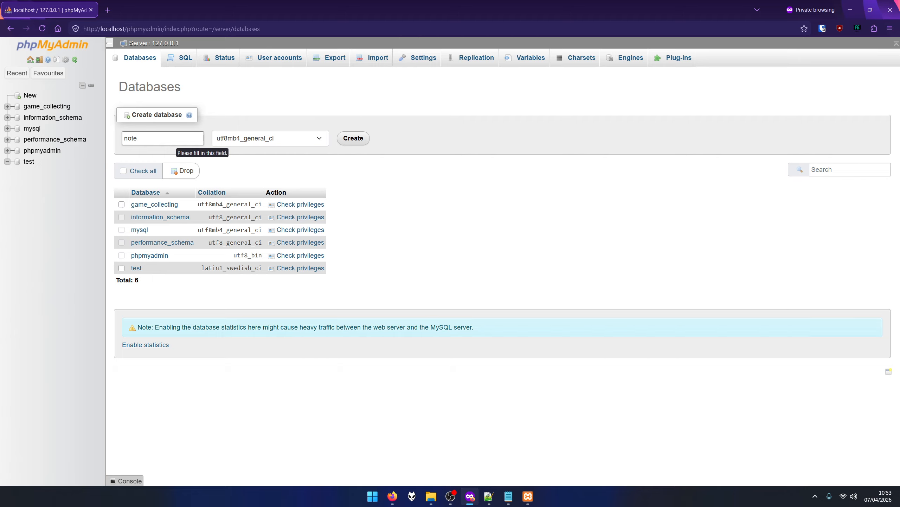
pyautogui.write('site')
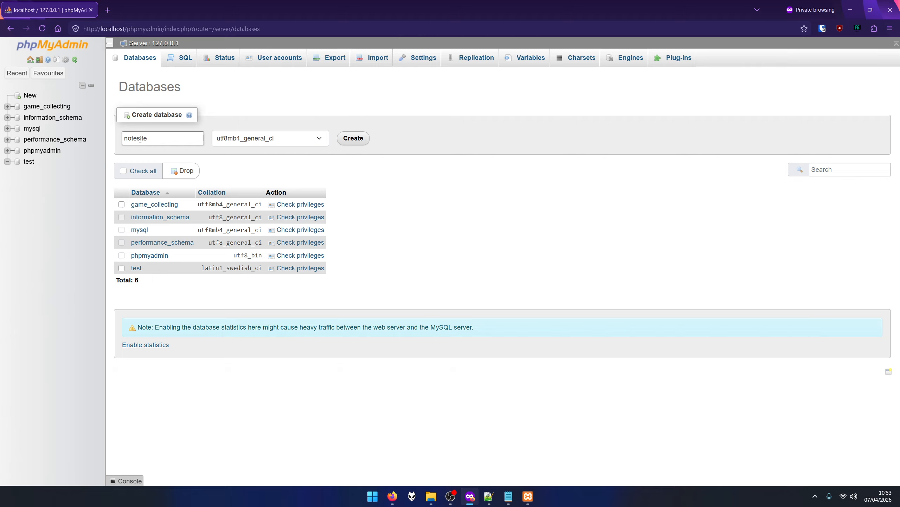
pyautogui.click(139, 138)
pyautogui.click(359, 139)
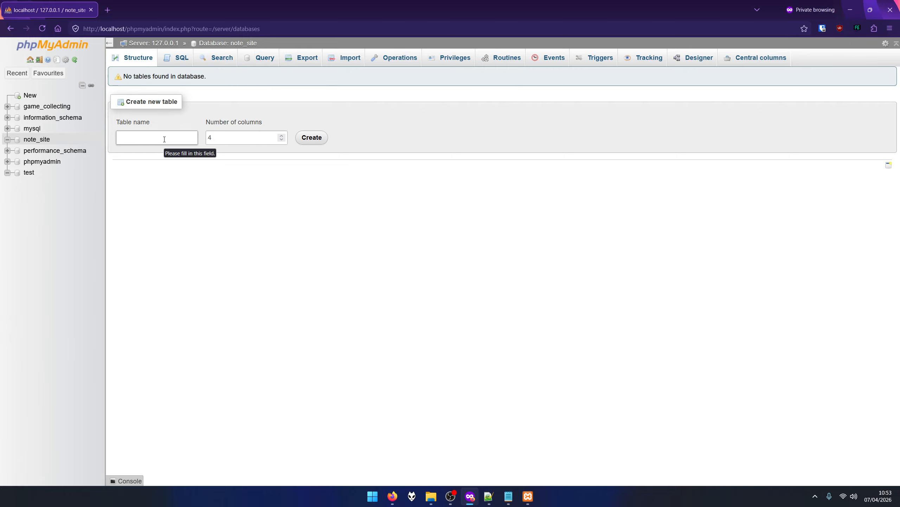
# Name the new note_site table 'users', keep 4 columns, and submit it.
pyautogui.write('users')
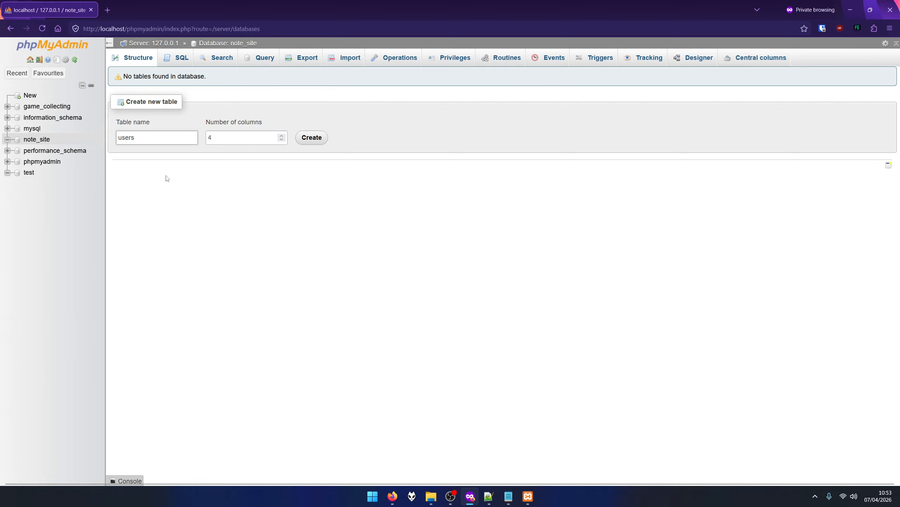
pyautogui.click(237, 139)
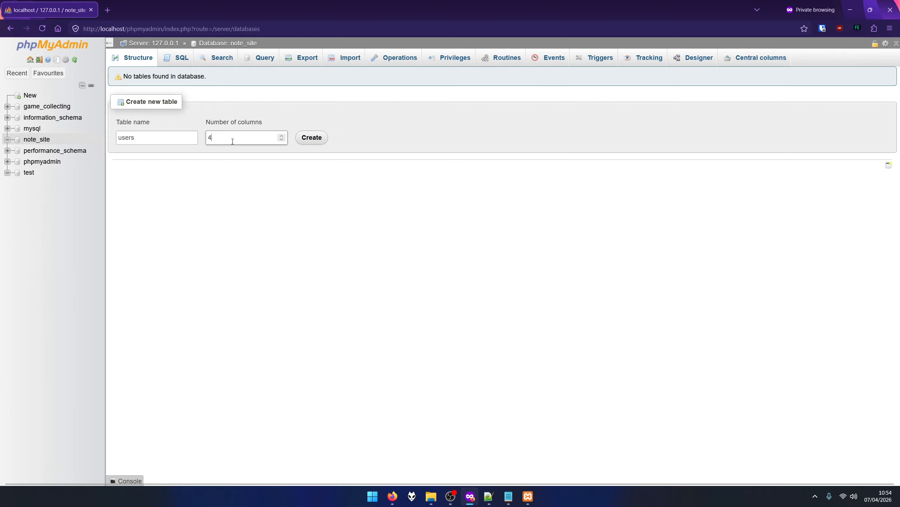
pyautogui.click(312, 141)
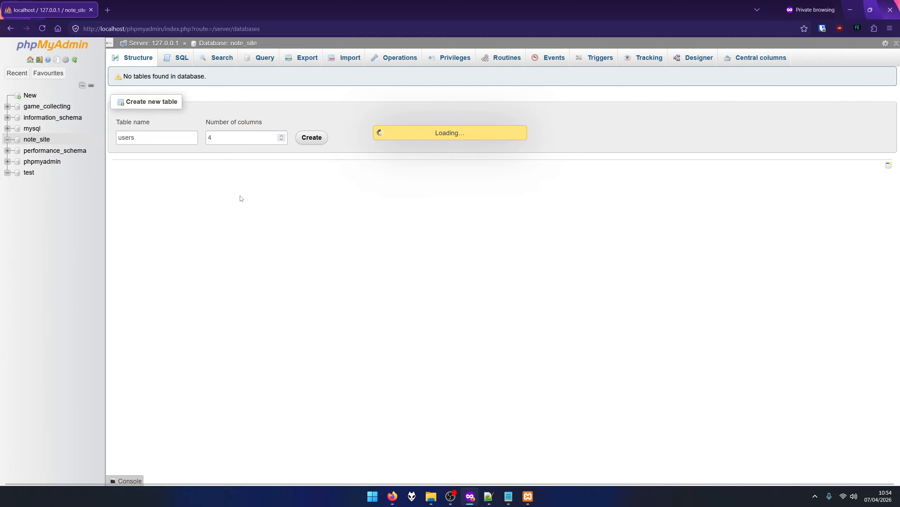
# Name the first column id, keep it INT, and make it an auto-increment primary key.
pyautogui.click(167, 139)
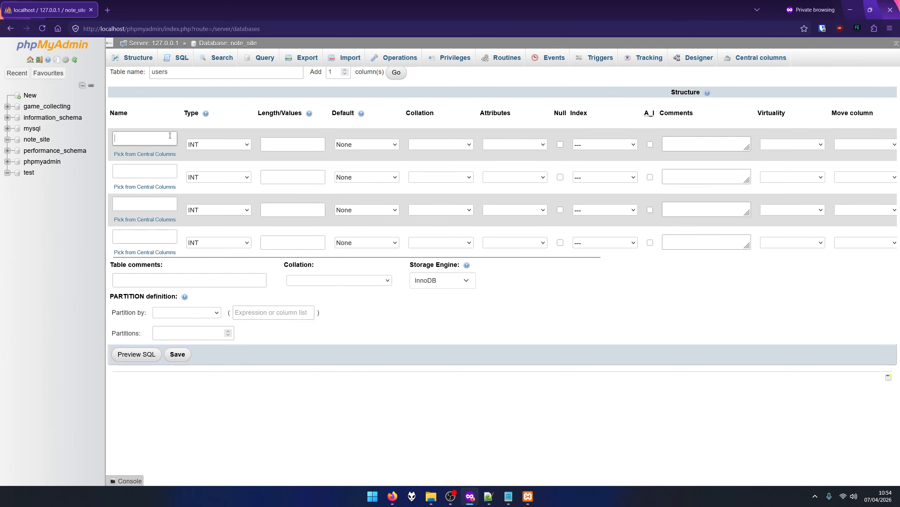
pyautogui.write('id')
pyautogui.click(153, 204)
pyautogui.click(217, 145)
pyautogui.click(210, 158)
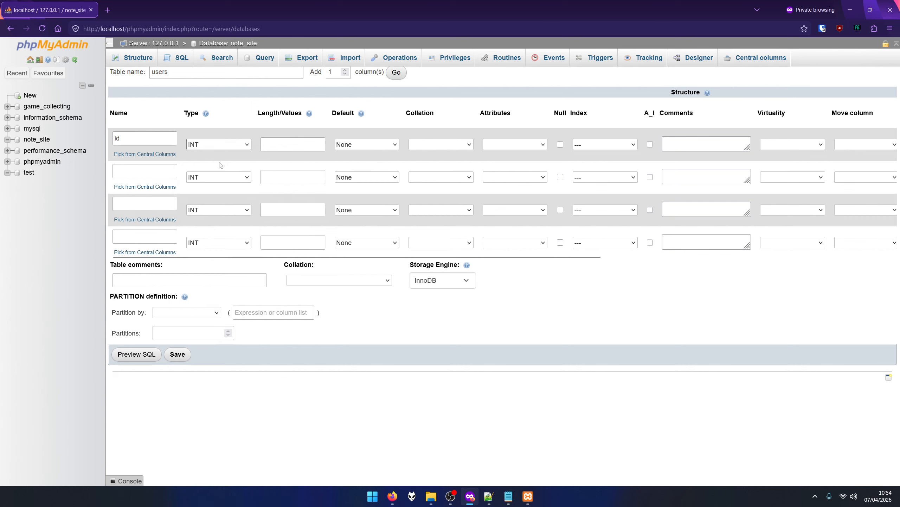
pyautogui.click(650, 145)
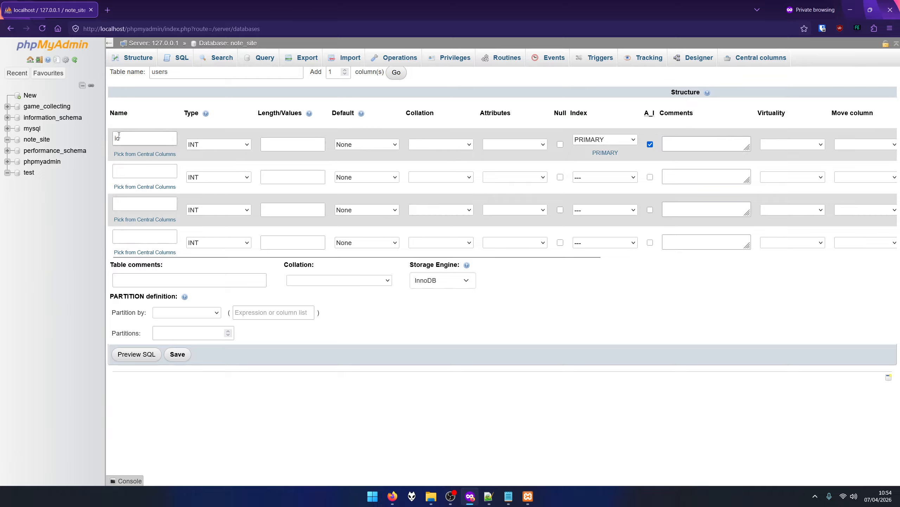
# Name the remaining three columns username, password and email.
pyautogui.click(141, 174)
pyautogui.write('us')
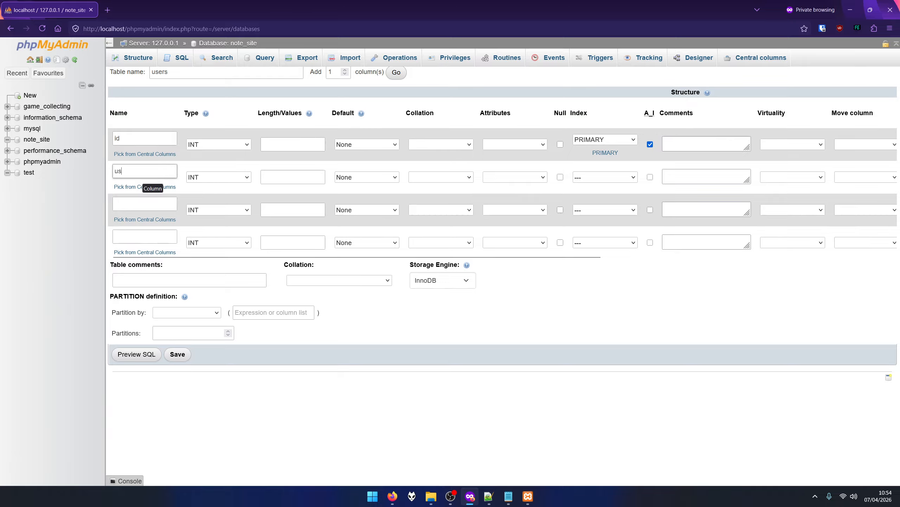
pyautogui.write('ername')
pyautogui.click(148, 205)
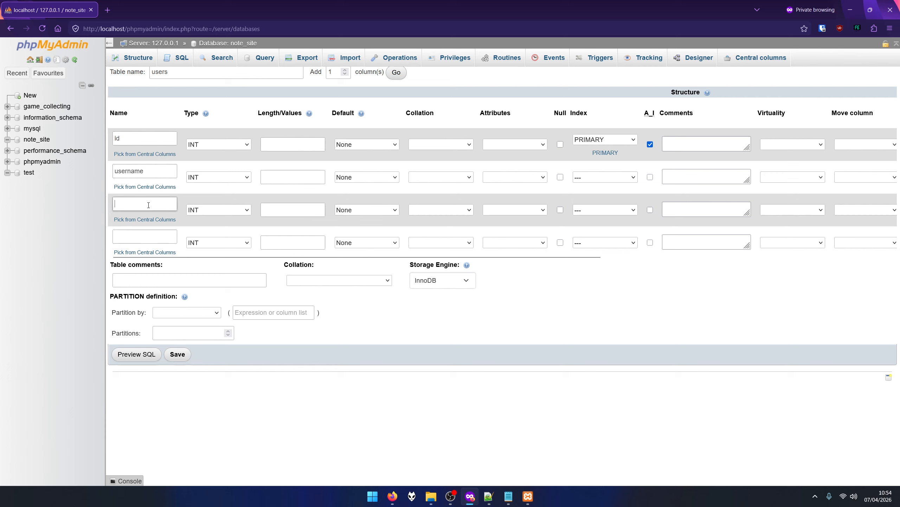
pyautogui.write('pad')
pyautogui.write('sword')
pyautogui.click(159, 234)
pyautogui.write('email')
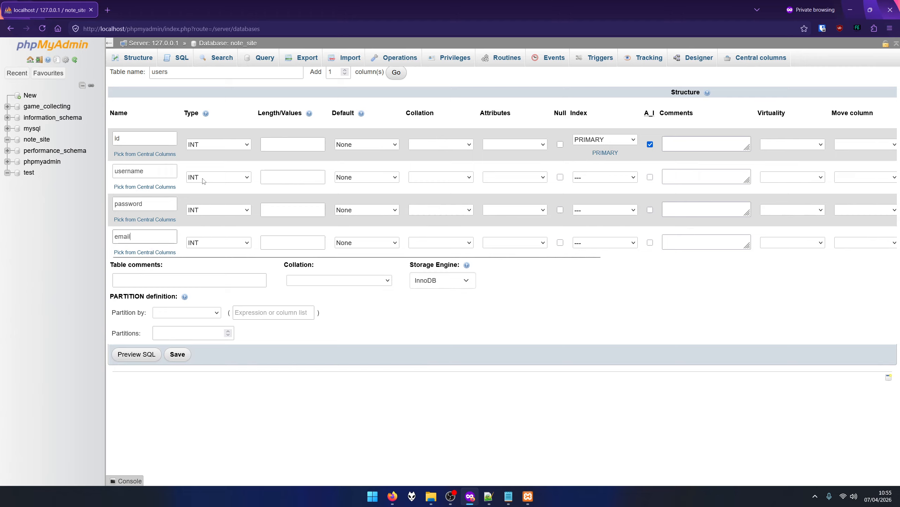
# Make username, password and email TEXT columns, save users, and begin another note_site table.
pyautogui.click(153, 172)
pyautogui.click(213, 177)
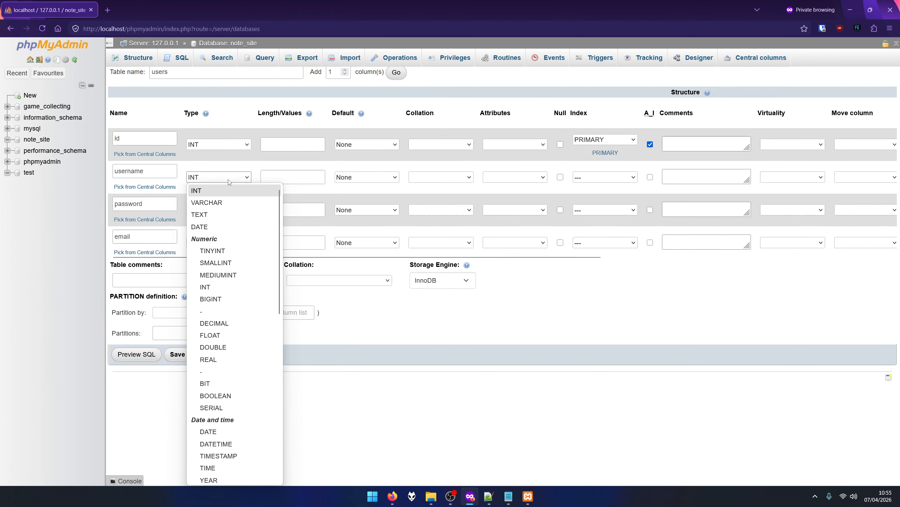
pyautogui.click(203, 216)
pyautogui.click(209, 210)
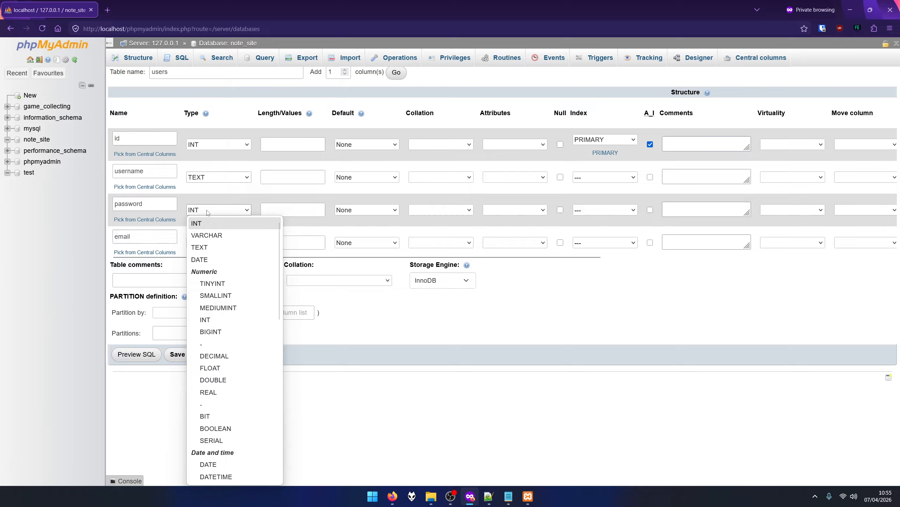
pyautogui.click(201, 245)
pyautogui.click(209, 243)
pyautogui.click(201, 280)
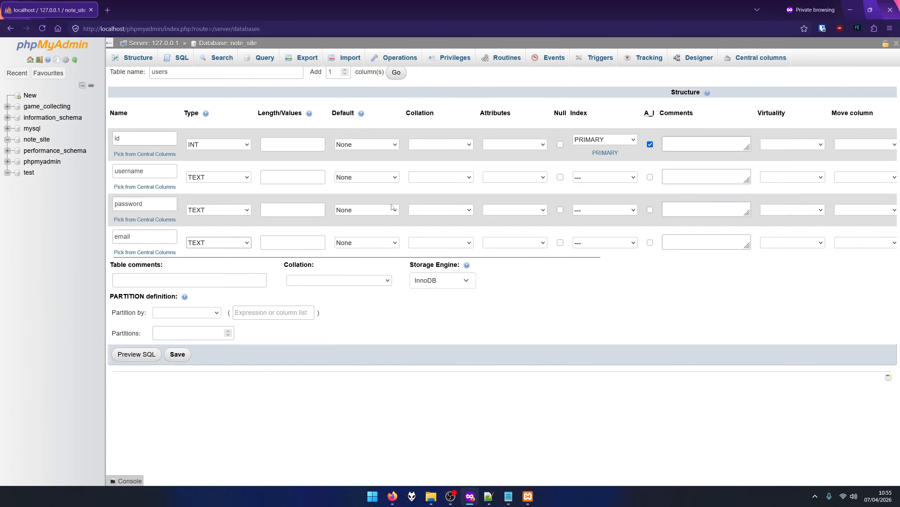
pyautogui.click(187, 353)
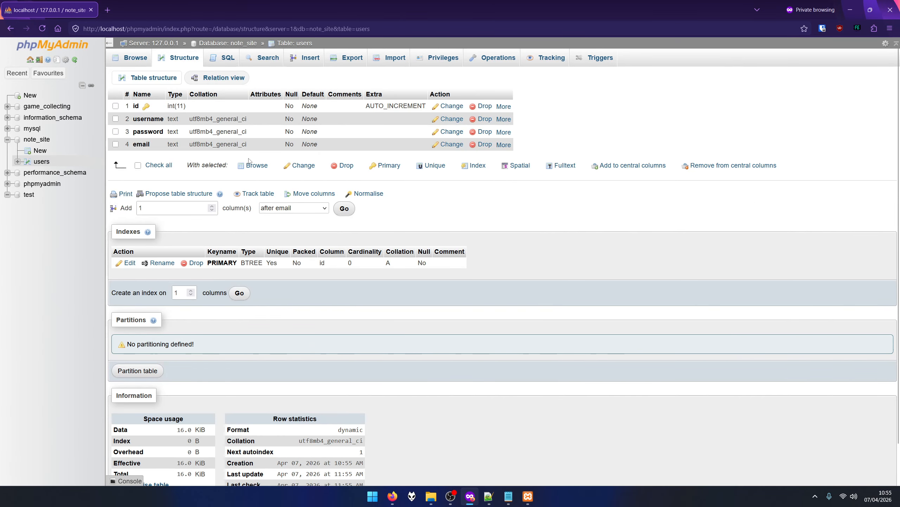
pyautogui.click(40, 151)
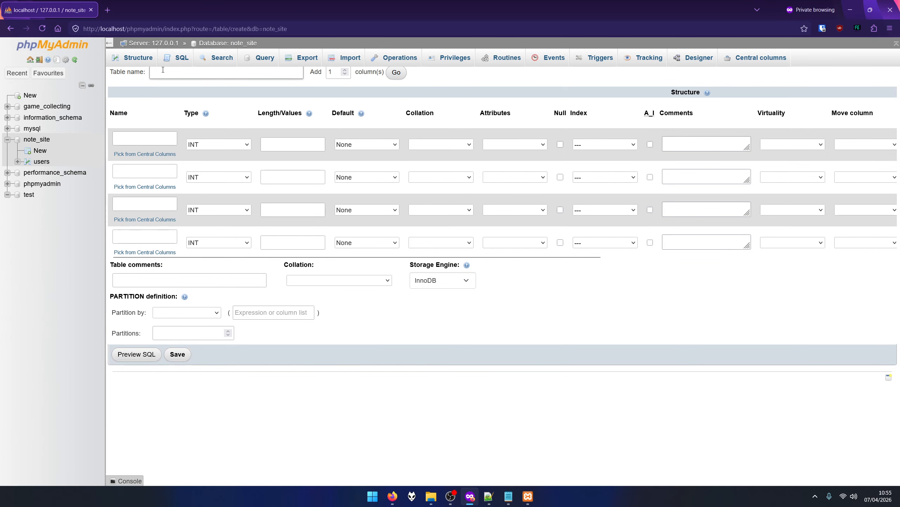
# Name the table notes, with an auto-increment primary id column and a user_id column.
pyautogui.write('notes')
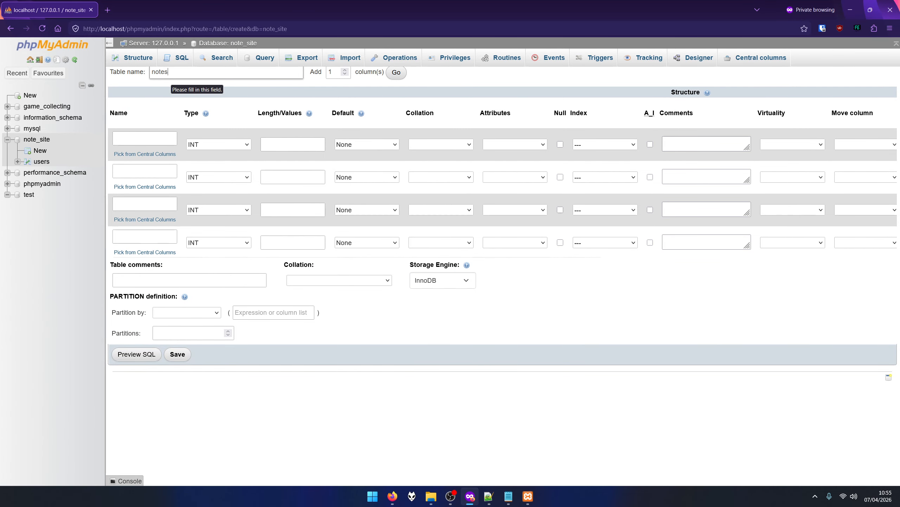
pyautogui.click(142, 137)
pyautogui.write('id')
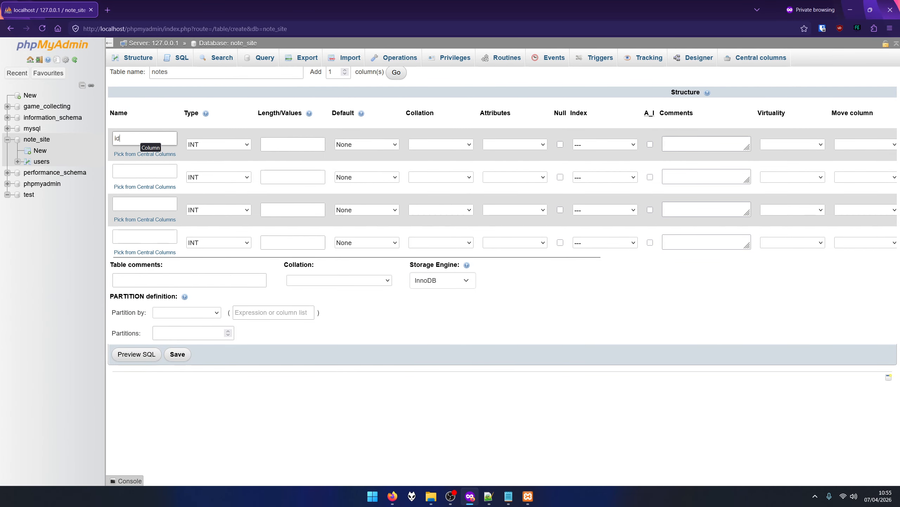
pyautogui.click(650, 145)
pyautogui.click(153, 172)
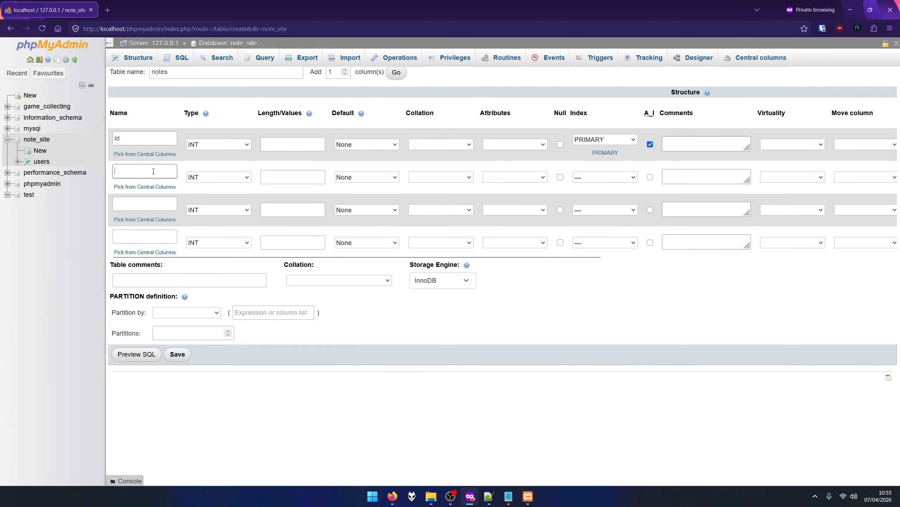
pyautogui.write('user_')
pyautogui.write('id')
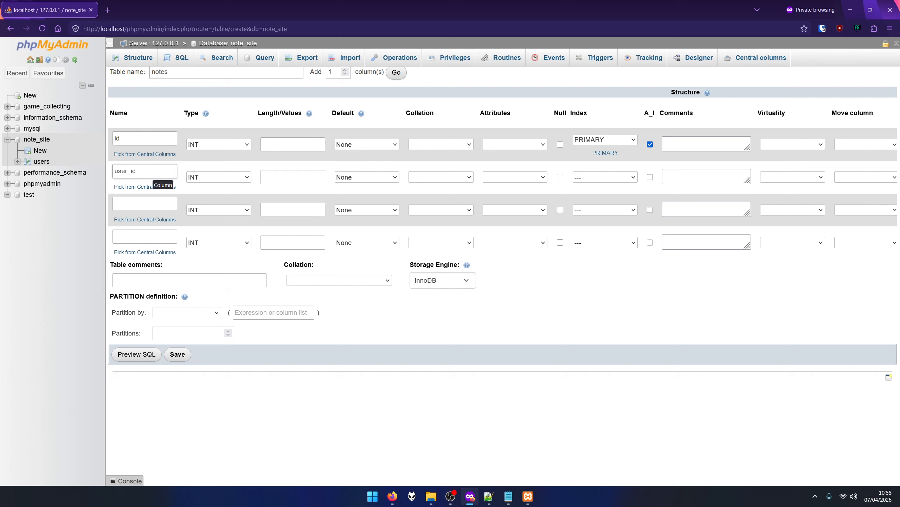
# Add content as TEXT and date_created as DATE, then save the notes table.
pyautogui.click(156, 202)
pyautogui.write('c')
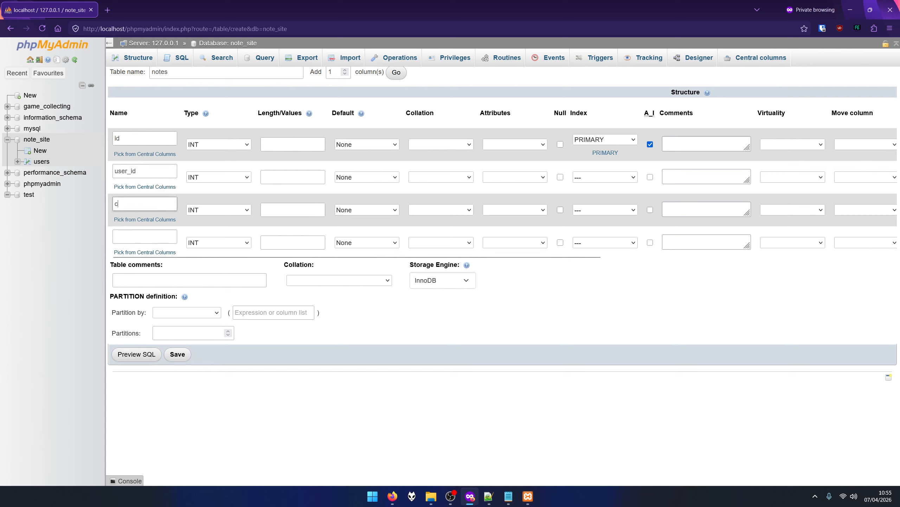
pyautogui.write('ontent')
pyautogui.click(144, 234)
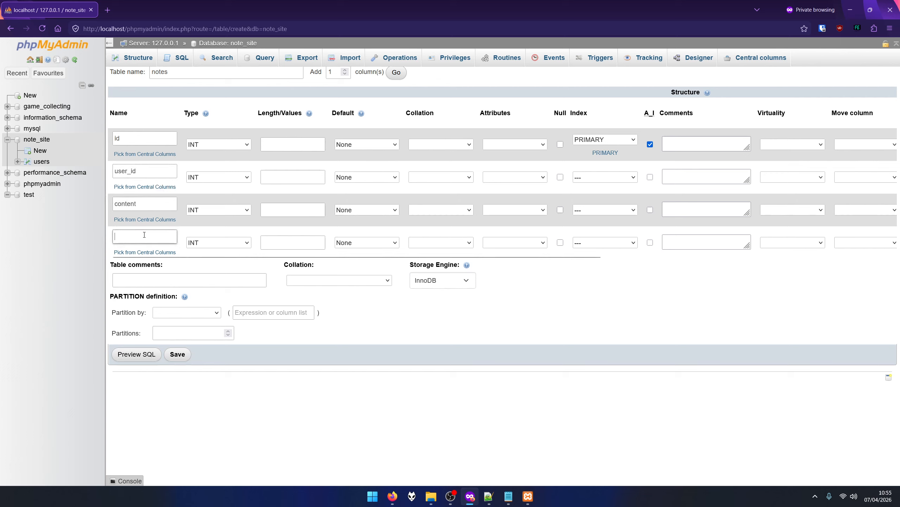
pyautogui.write('date_created')
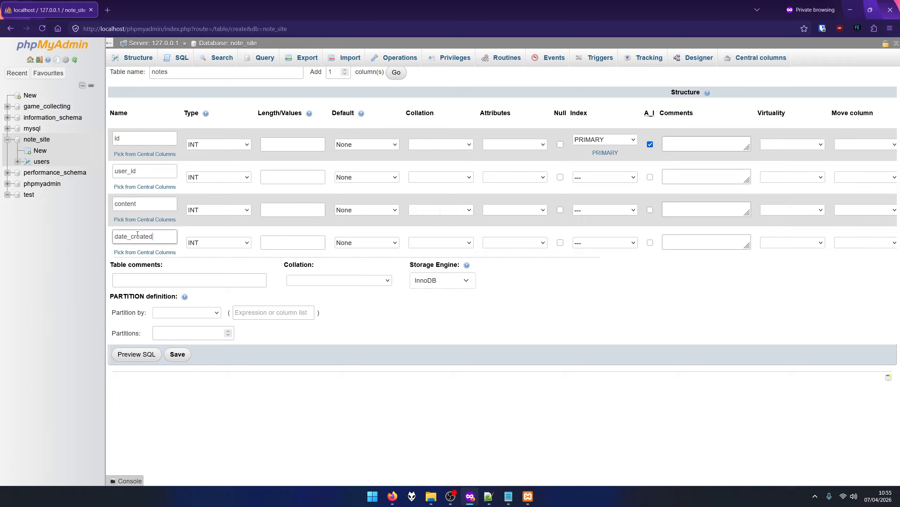
pyautogui.click(214, 243)
pyautogui.click(212, 292)
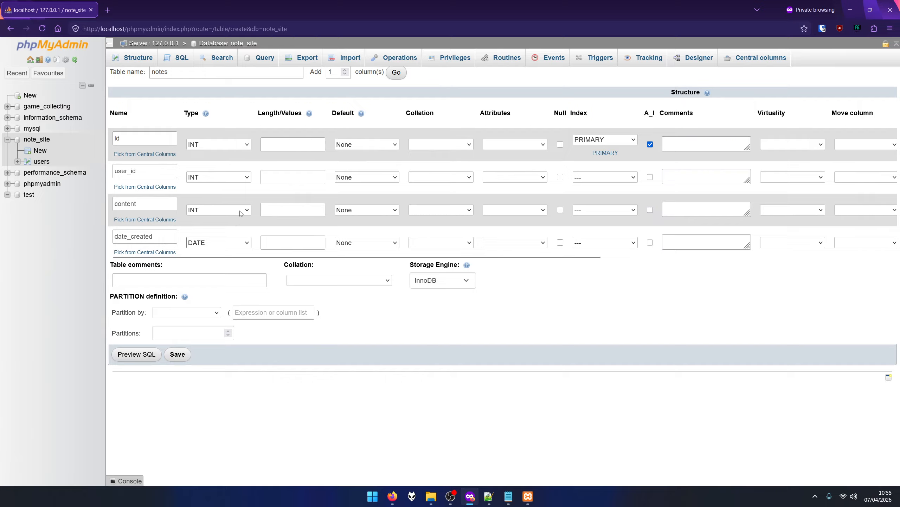
pyautogui.click(205, 213)
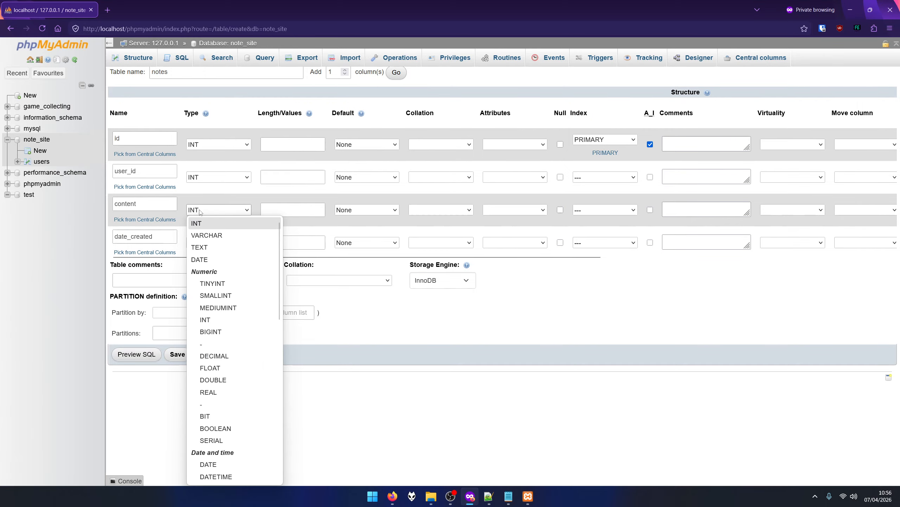
pyautogui.click(204, 247)
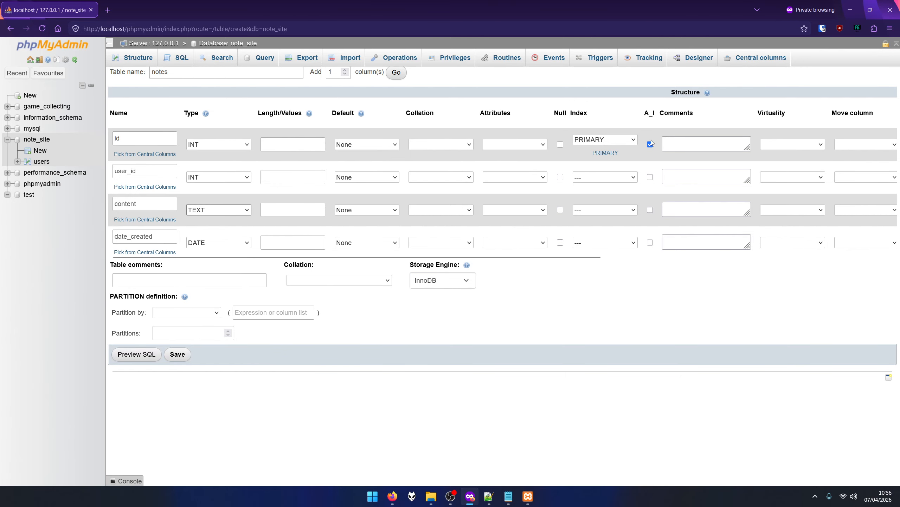
pyautogui.click(177, 354)
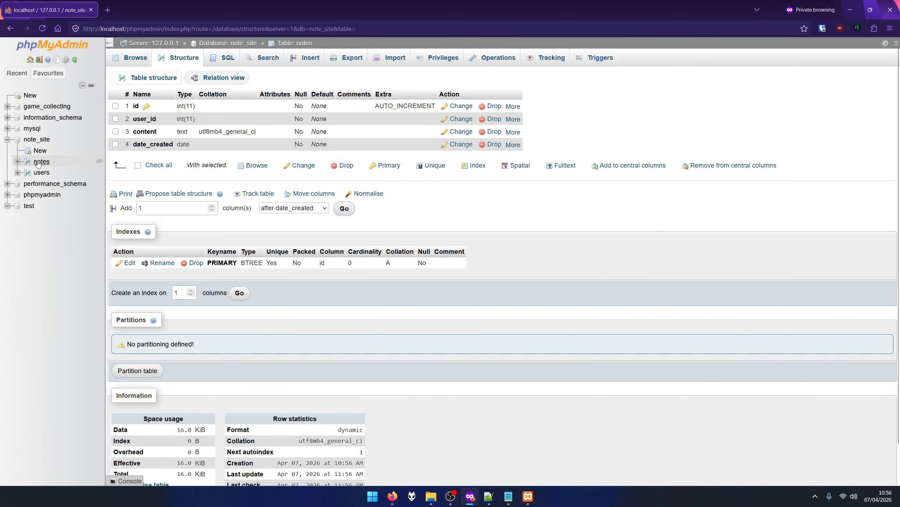
# Look over the users table's rows and structure, then open its Insert form.
pyautogui.click(41, 172)
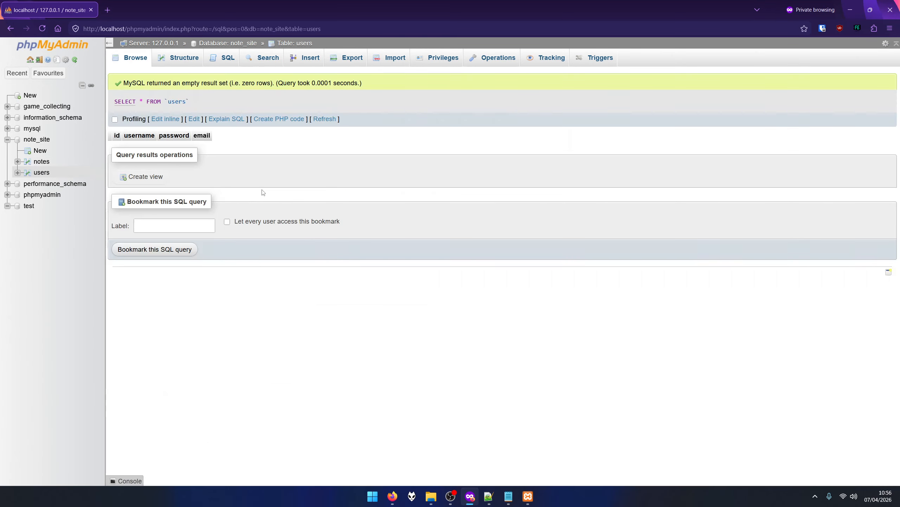
pyautogui.click(175, 60)
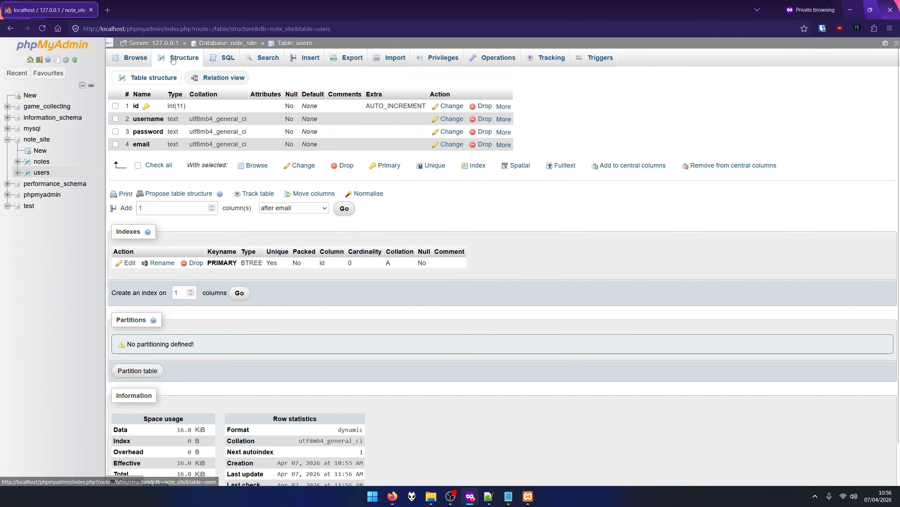
pyautogui.click(137, 60)
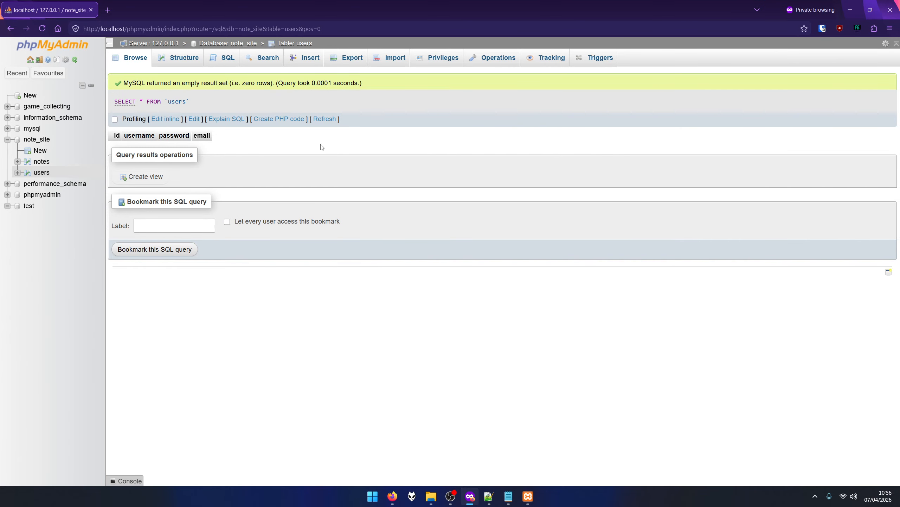
pyautogui.click(305, 59)
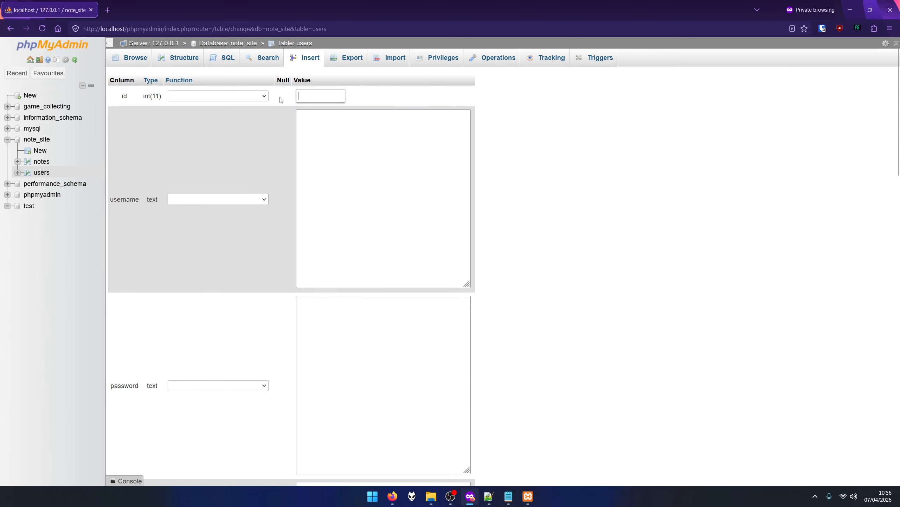
# Enter username admin, a password, and an e-mail address for the new row.
pyautogui.click(303, 229)
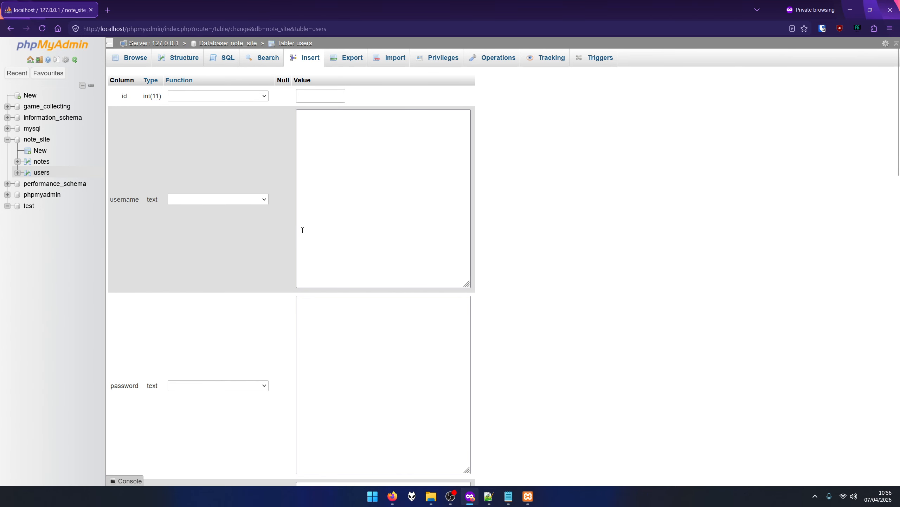
pyautogui.click(317, 101)
pyautogui.click(331, 167)
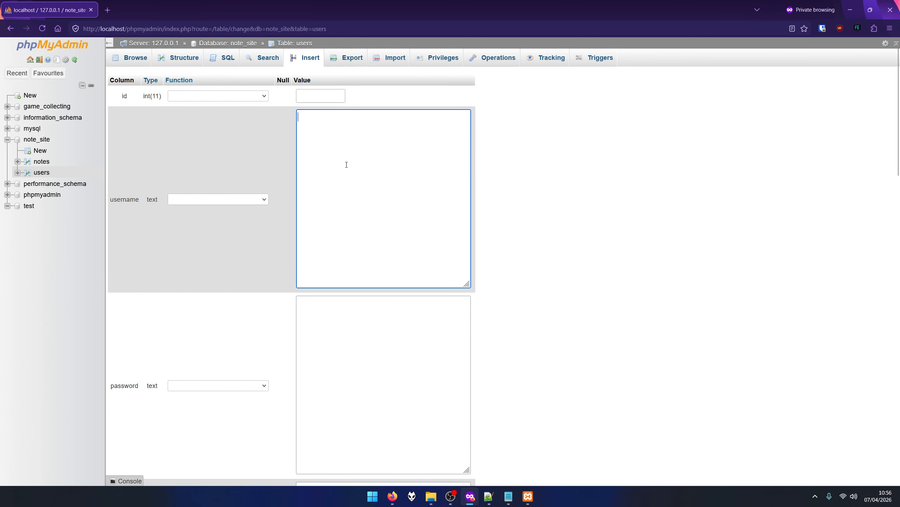
pyautogui.write('admin')
pyautogui.click(348, 310)
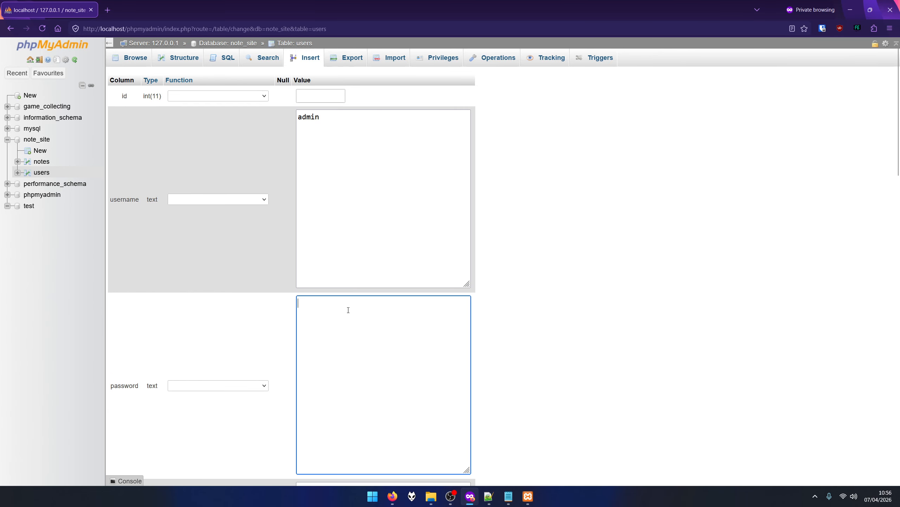
pyautogui.write('password')
pyautogui.scroll(-3, 359, 301)
pyautogui.scroll(-2, 359, 302)
pyautogui.click(347, 394)
pyautogui.write('ad')
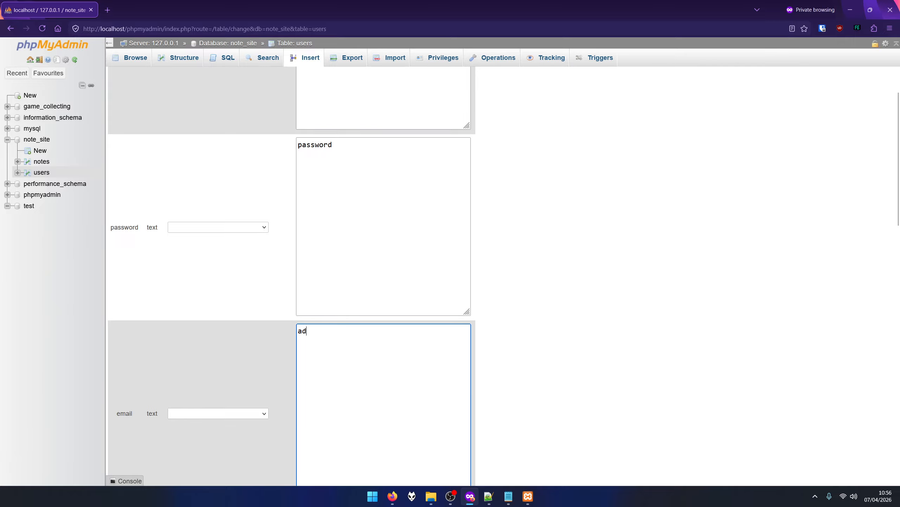
pyautogui.write('min@email.com')
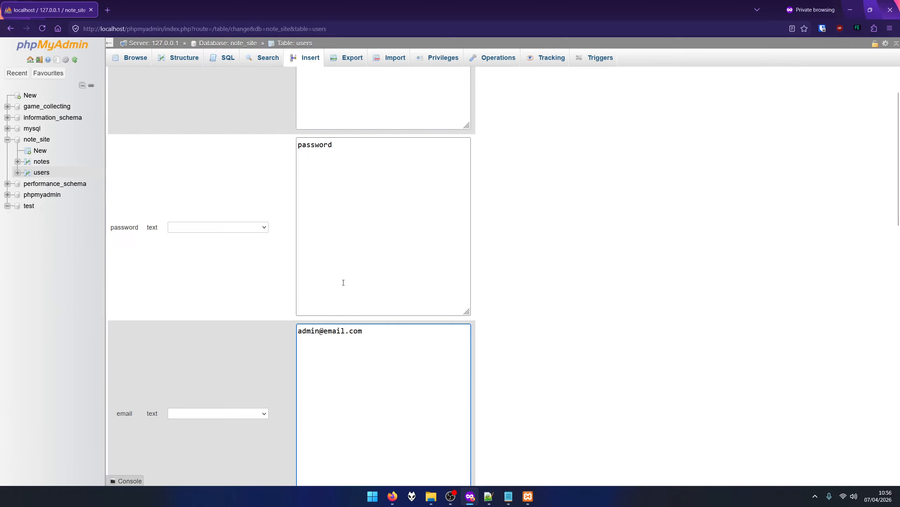
# Recheck the entered password value and save the admin row into users.
pyautogui.scroll(5, 343, 283)
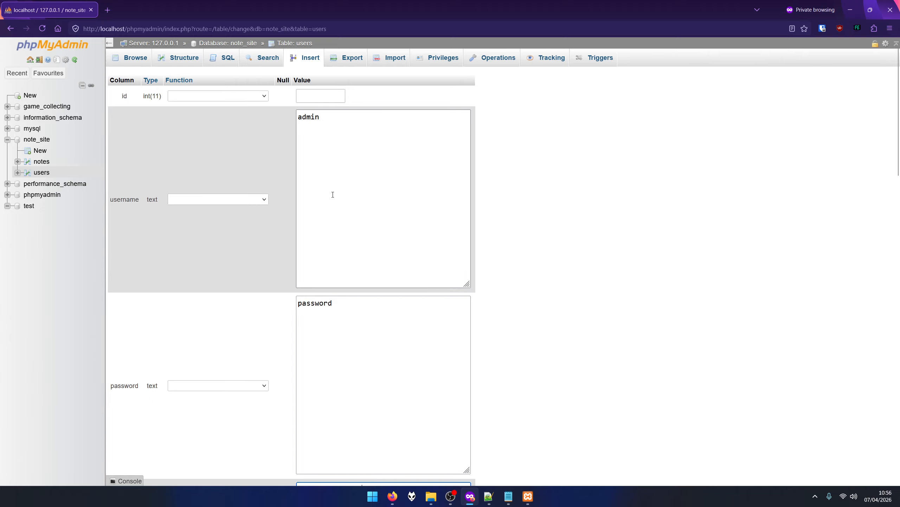
pyautogui.moveTo(335, 304); pyautogui.dragTo(296, 304)
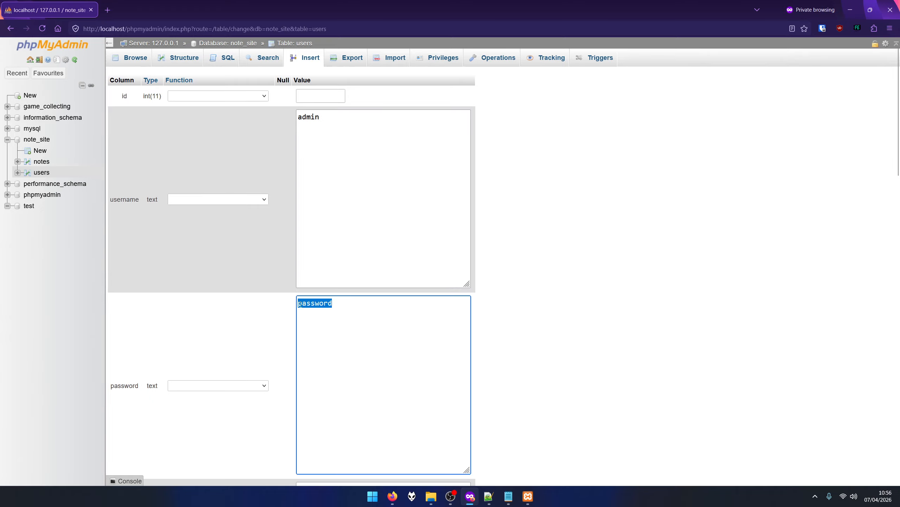
pyautogui.click(347, 301)
pyautogui.scroll(-2, 347, 302)
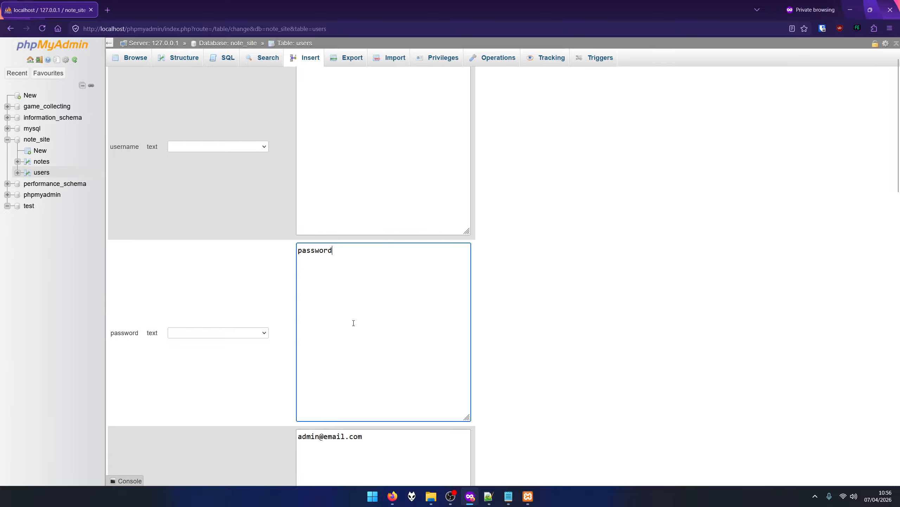
pyautogui.moveTo(344, 253); pyautogui.dragTo(298, 252)
pyautogui.click(339, 251)
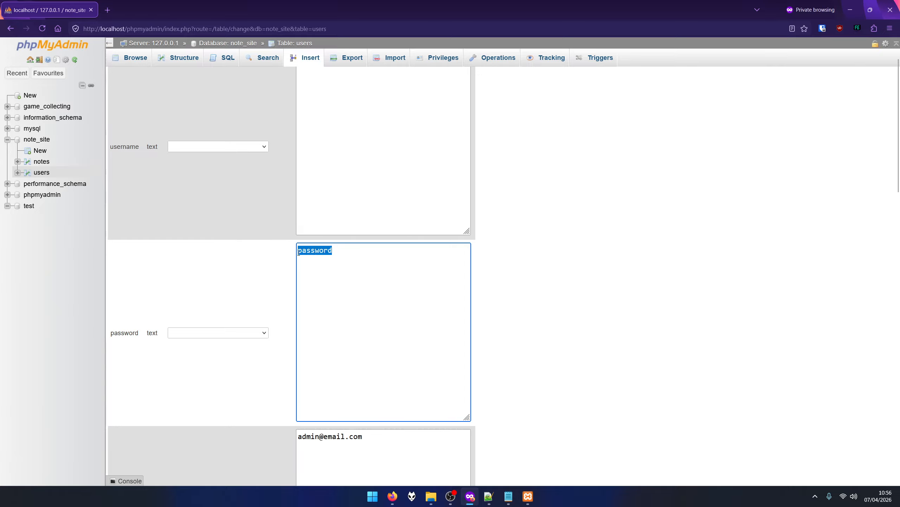
pyautogui.click(343, 250)
pyautogui.moveTo(342, 251); pyautogui.dragTo(298, 251)
pyautogui.click(343, 253)
pyautogui.scroll(-6, 301, 259)
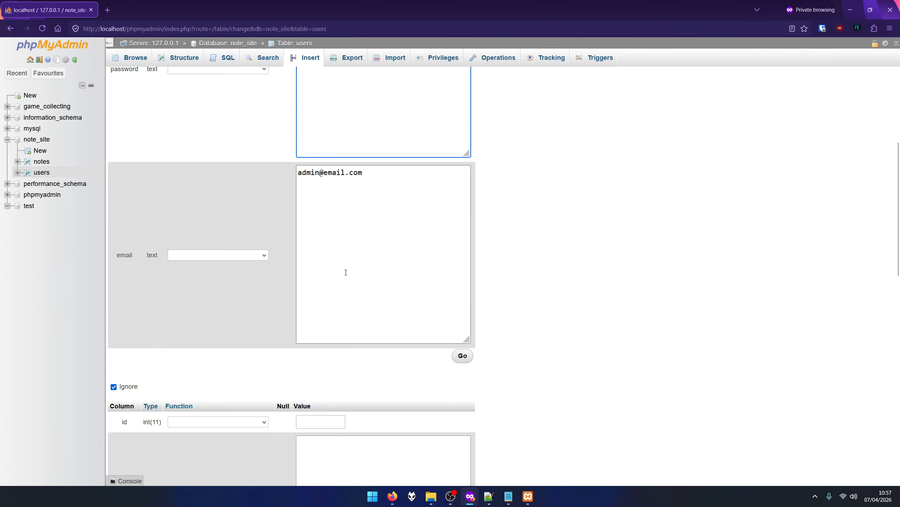
pyautogui.click(461, 357)
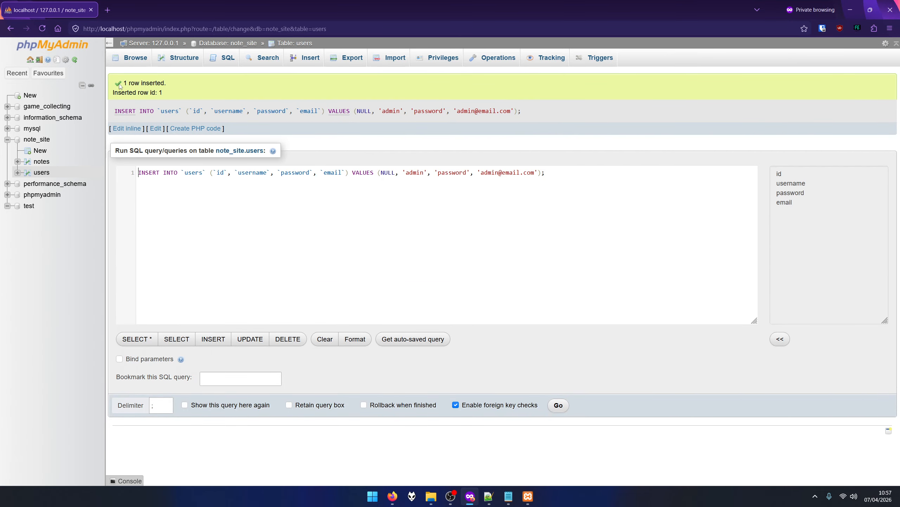
# Check the users rows and the id column's AUTO_INCREMENT setting in Structure.
pyautogui.moveTo(123, 84); pyautogui.dragTo(162, 81)
pyautogui.click(184, 89)
pyautogui.click(136, 58)
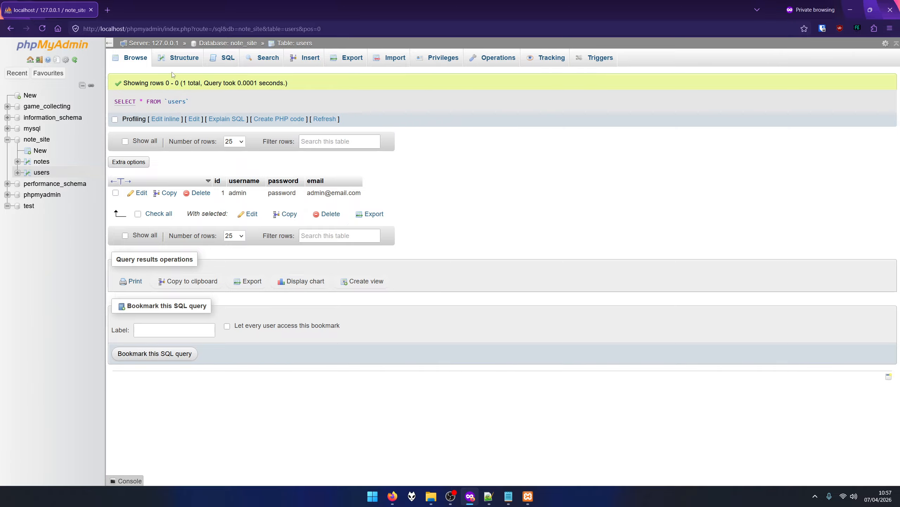
pyautogui.click(184, 61)
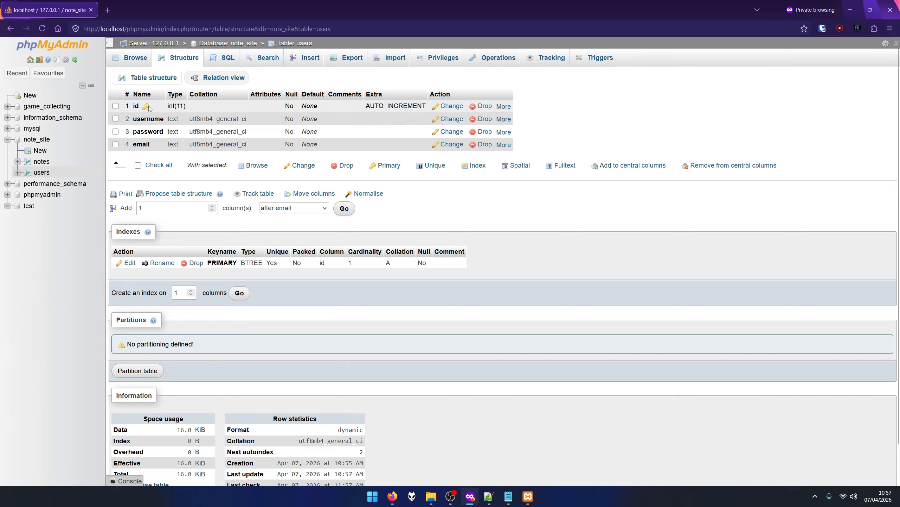
pyautogui.moveTo(366, 106); pyautogui.dragTo(427, 106)
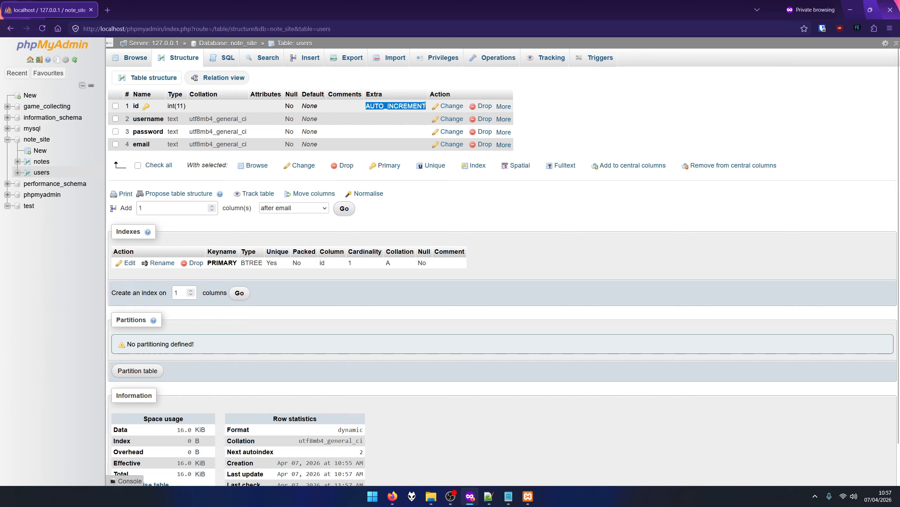
pyautogui.click(135, 58)
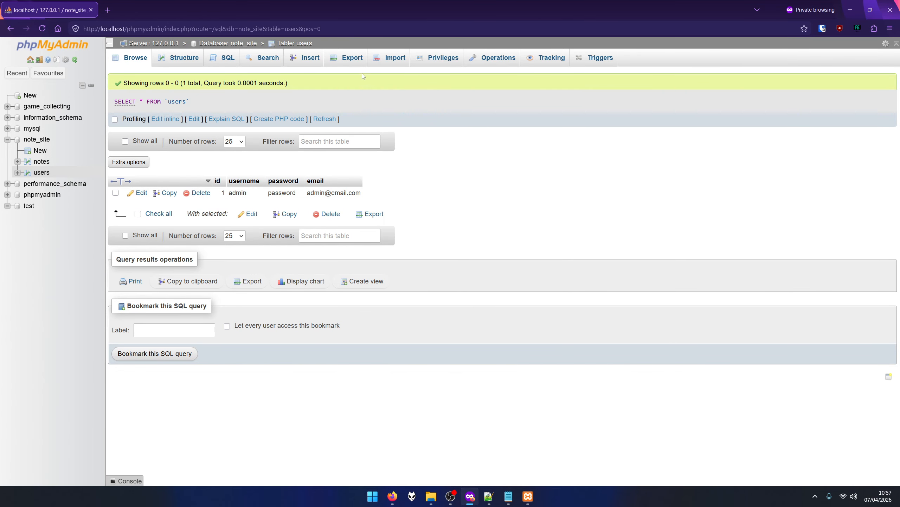
# Inspect the admin row's edit form unsaved, view note_site, then return to index.php in Notepad++.
pyautogui.click(140, 193)
pyautogui.click(328, 151)
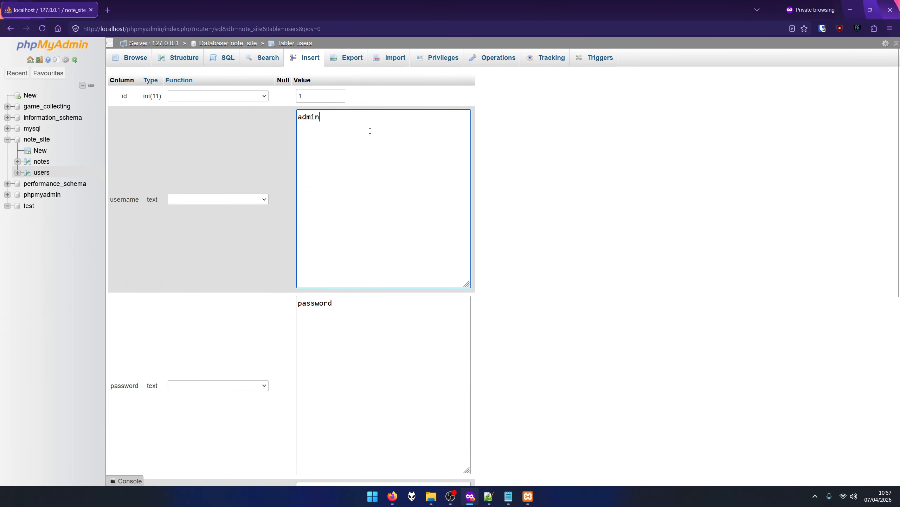
pyautogui.moveTo(369, 130); pyautogui.dragTo(297, 118)
pyautogui.moveTo(368, 304); pyautogui.dragTo(303, 304)
pyautogui.click(580, 316)
pyautogui.scroll(-4, 382, 252)
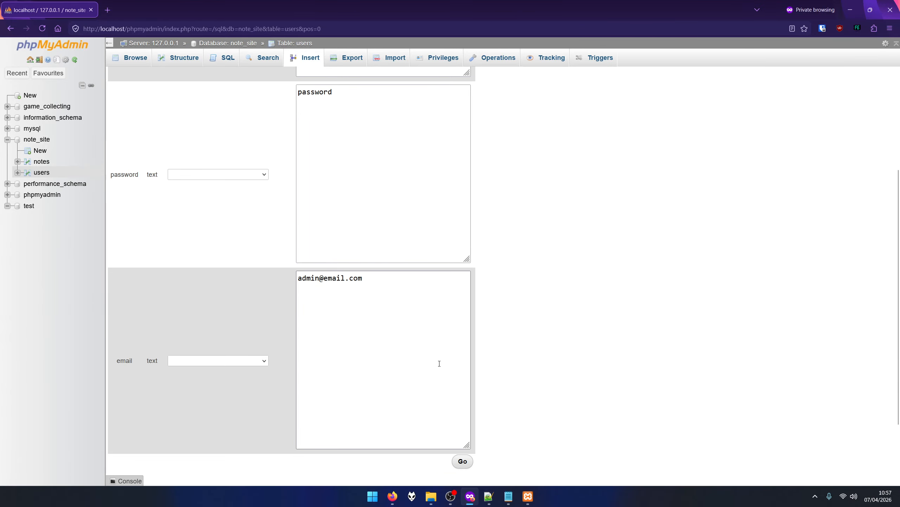
pyautogui.scroll(5, 461, 461)
pyautogui.click(141, 59)
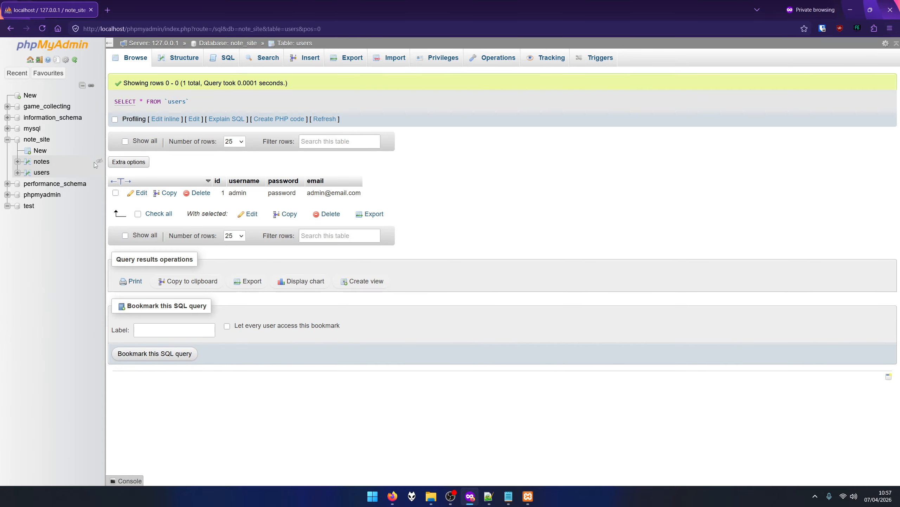
pyautogui.click(41, 140)
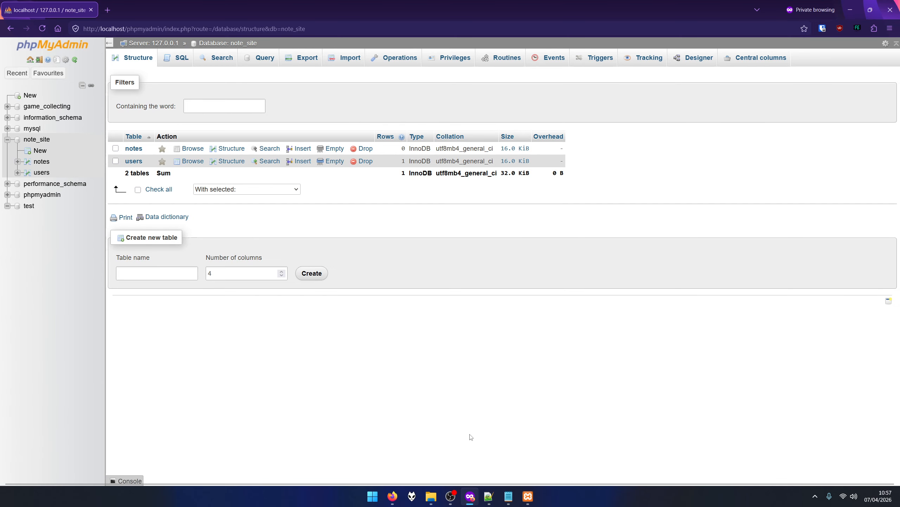
pyautogui.click(489, 496)
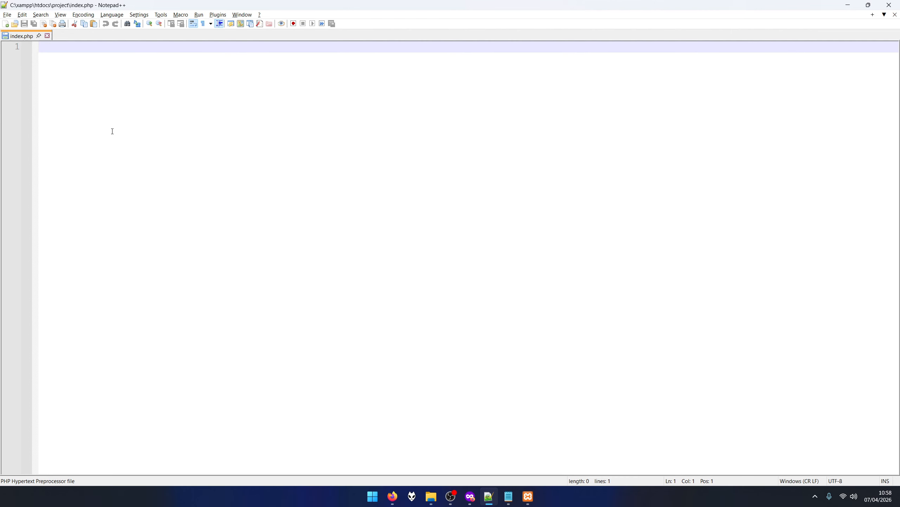
# Write <?php and ?> in index.php with an empty line 2 between them.
pyautogui.write('<')
pyautogui.hotkey('alt', 'Tab')
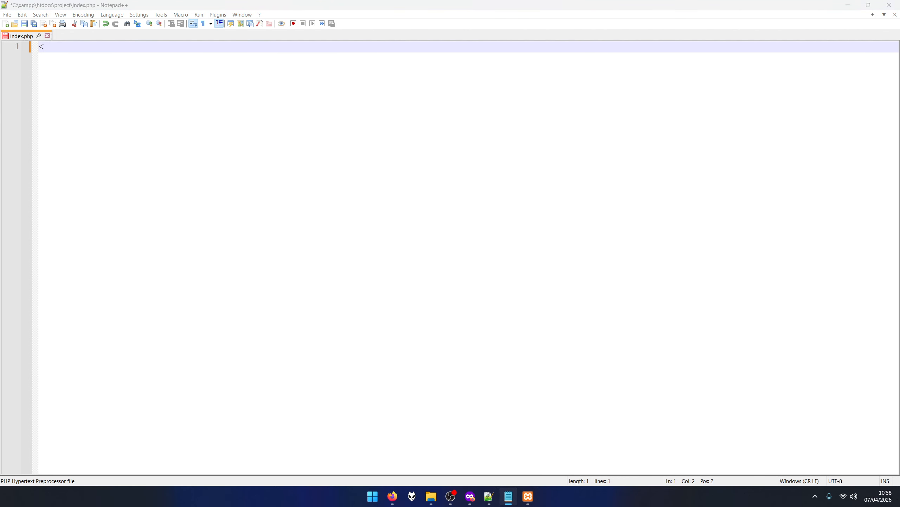
pyautogui.hotkey('alt', 'Tab')
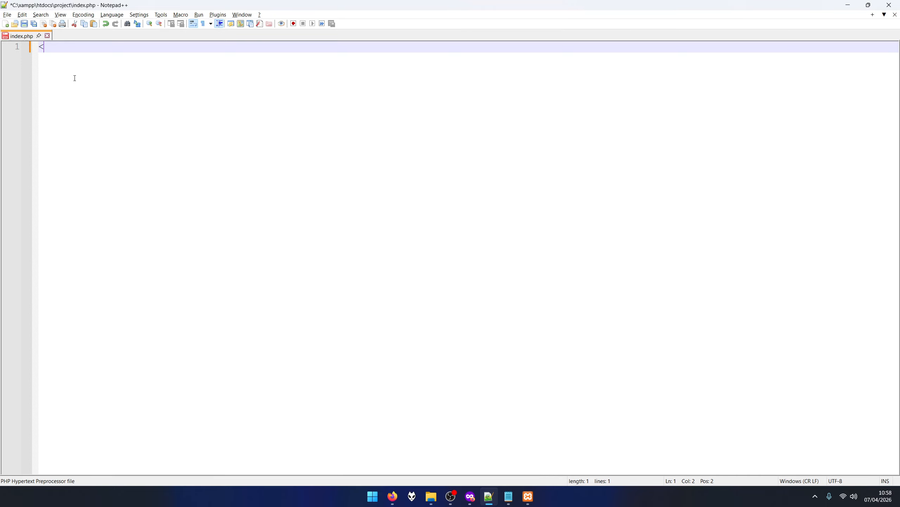
pyautogui.write('?p')
pyautogui.write('h')
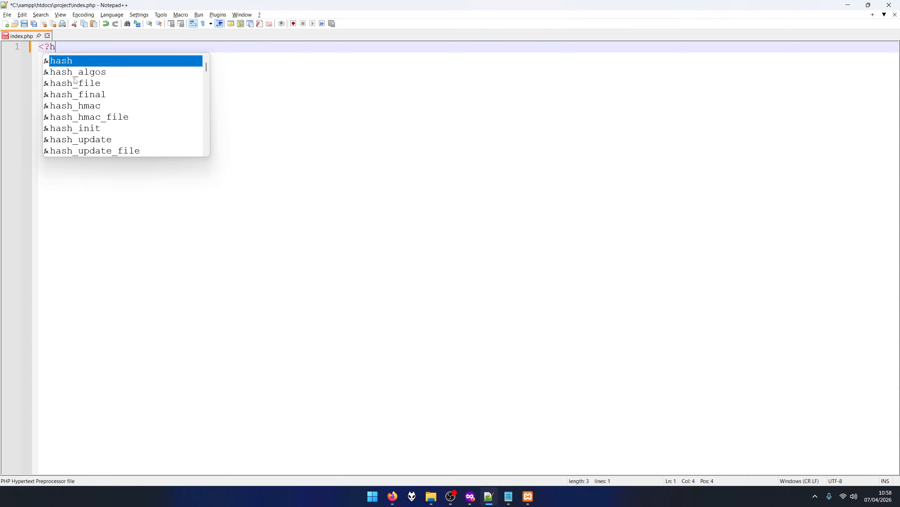
pyautogui.press('BackSpace')
pyautogui.write('php')
pyautogui.press('Return')
pyautogui.press('Return')
pyautogui.press('Return')
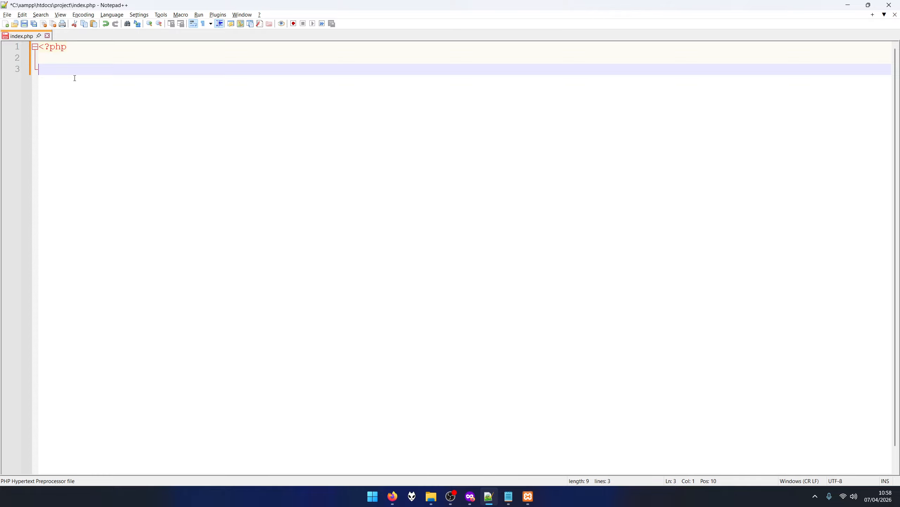
pyautogui.write('?>')
pyautogui.click(64, 60)
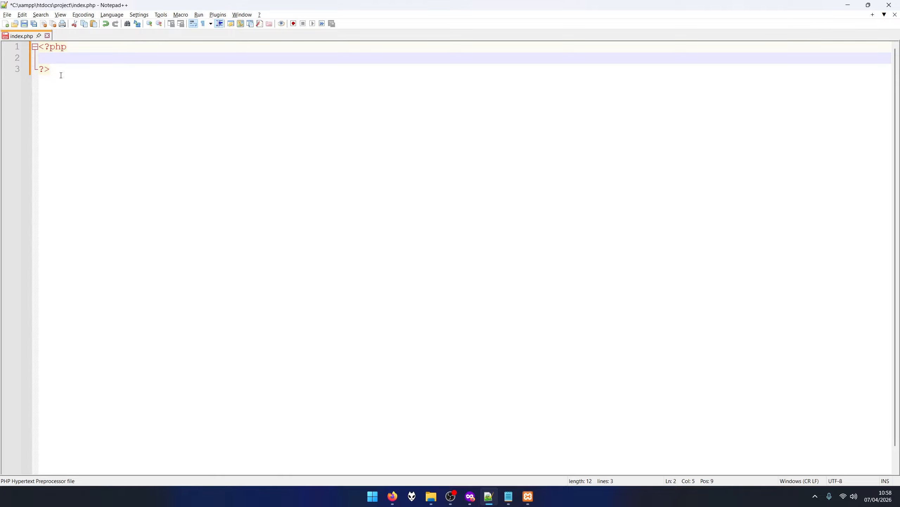